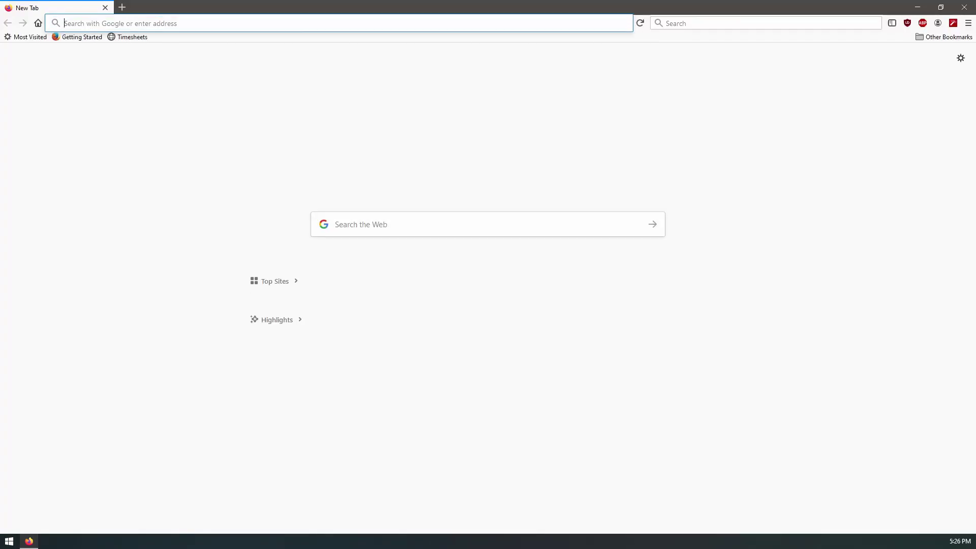
- Enter the address 'truenas' in Firefox to load the TrueNAS CORE sign-in page
text(truenas/ui/sessions/signin)
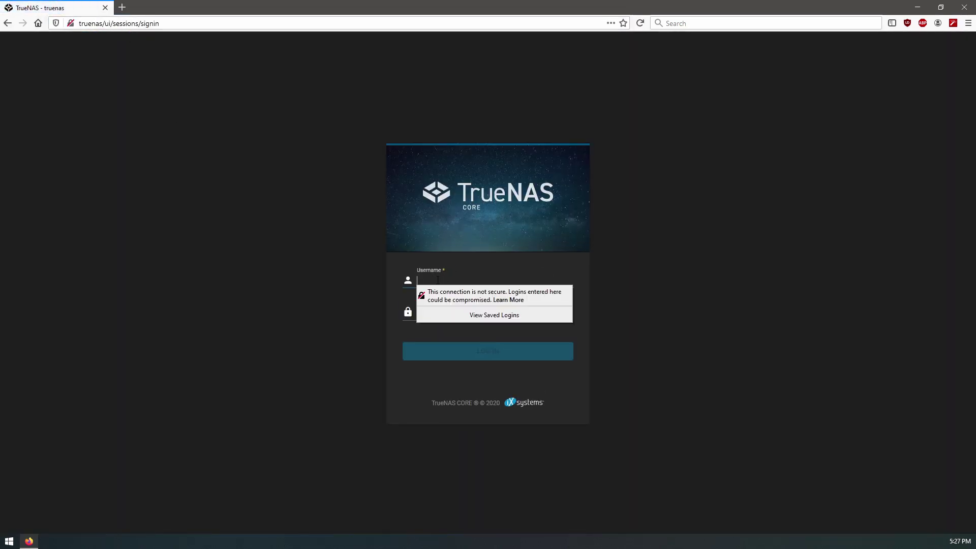
- Sign in as root with the account password, getting past the insecure-connection warning
click(433, 291)
click(433, 291)
click(610, 293)
click(539, 280)
text(root)
key(Tab)
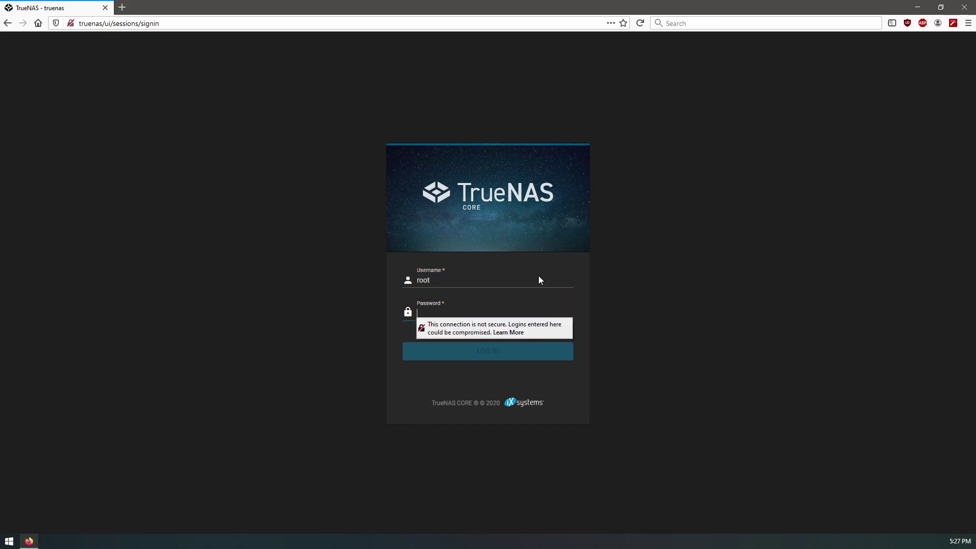
text(************)
key(Return)
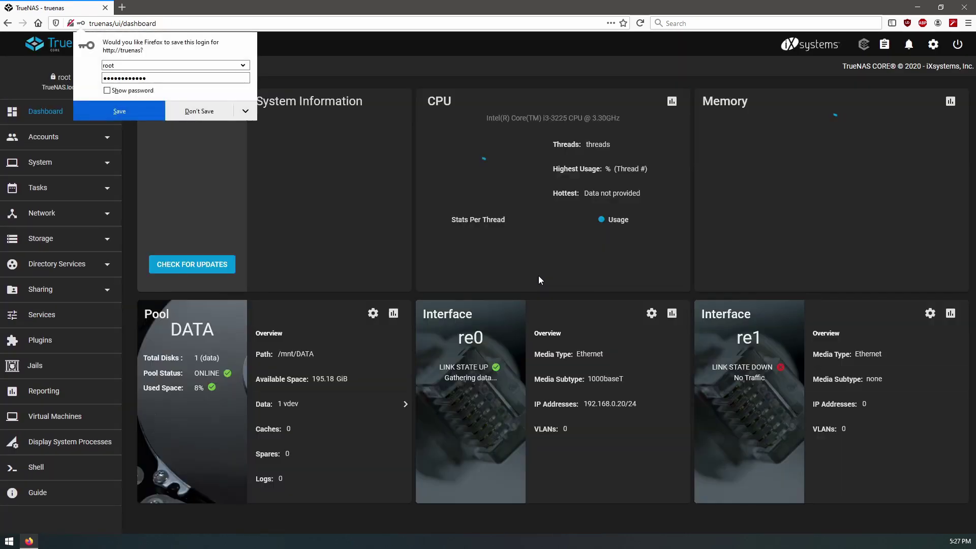
- Dismiss Firefox's save-login prompt and review the DATA pool on the dashboard
click(120, 111)
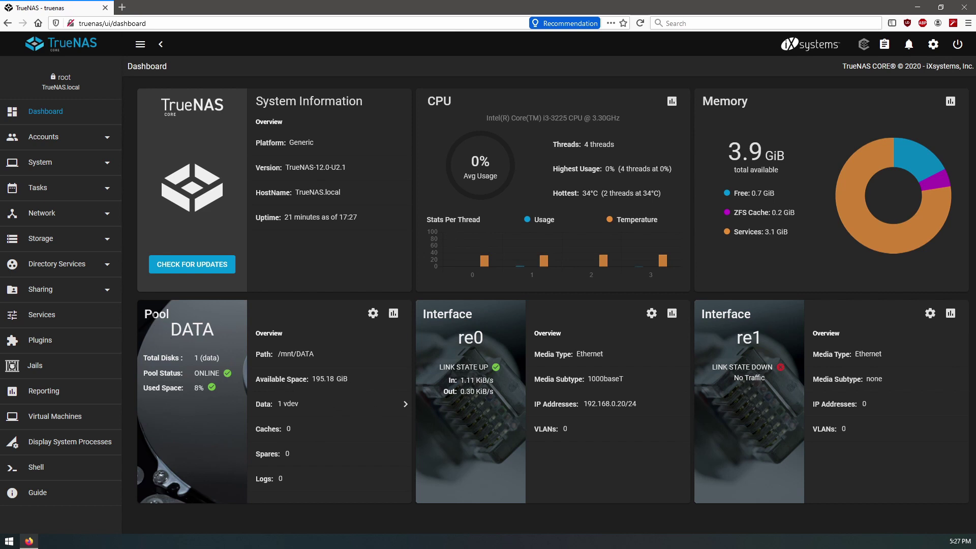
drag(145, 314, 231, 339)
click(358, 341)
- From Storage > Pools, create a new pool and place ada1 alone in Data VDevs
click(40, 238)
click(36, 263)
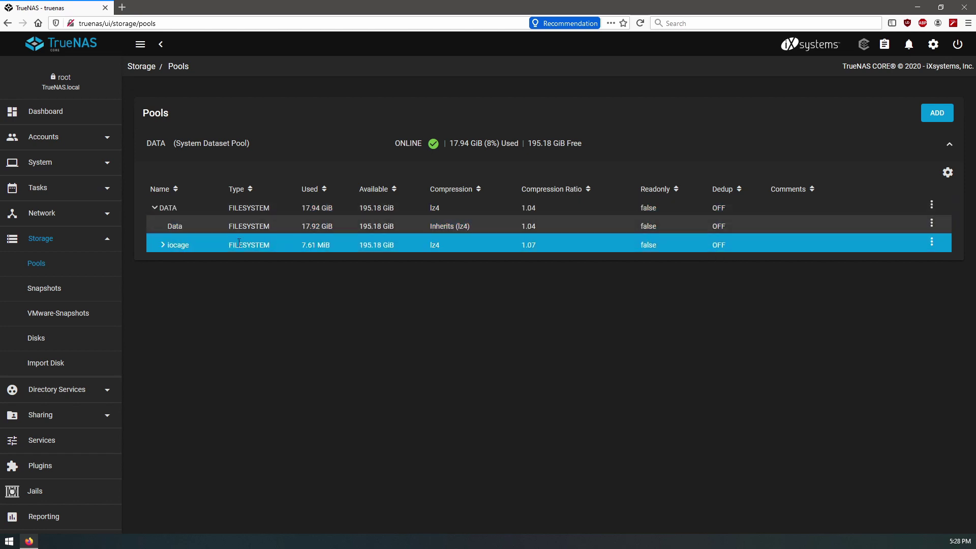
click(940, 116)
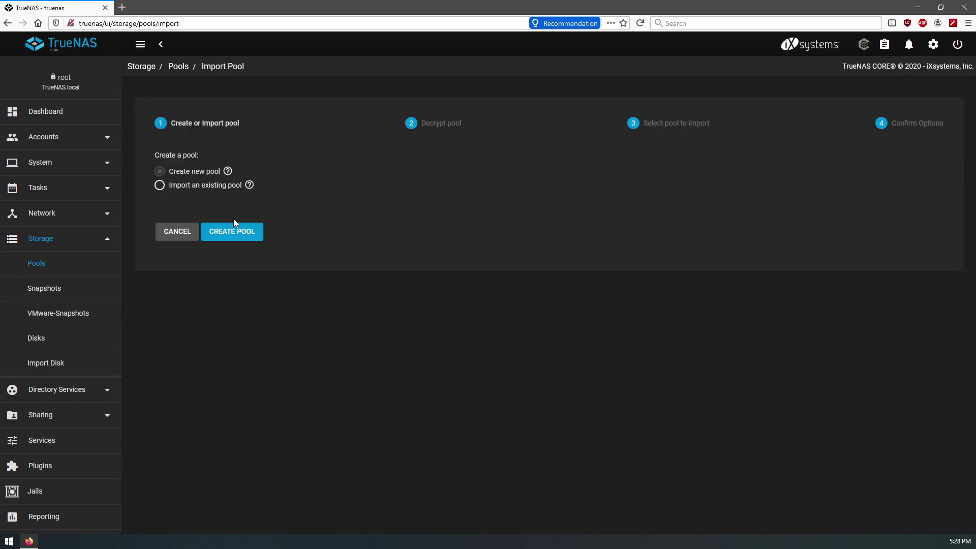
click(236, 239)
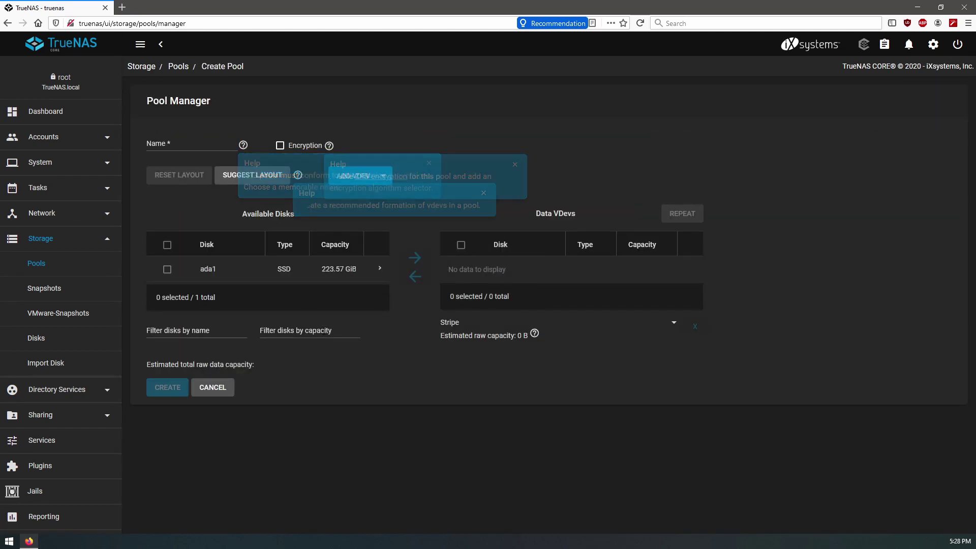
click(168, 270)
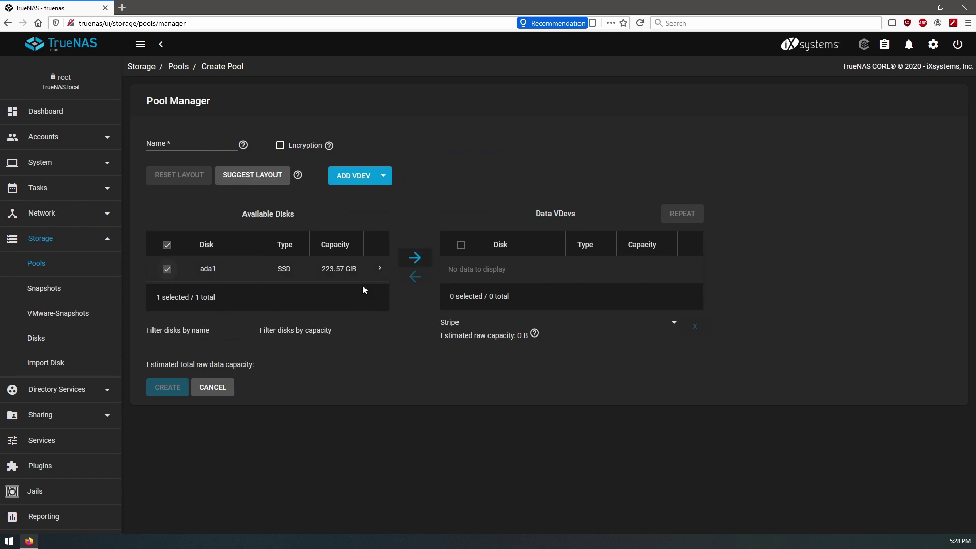
click(414, 263)
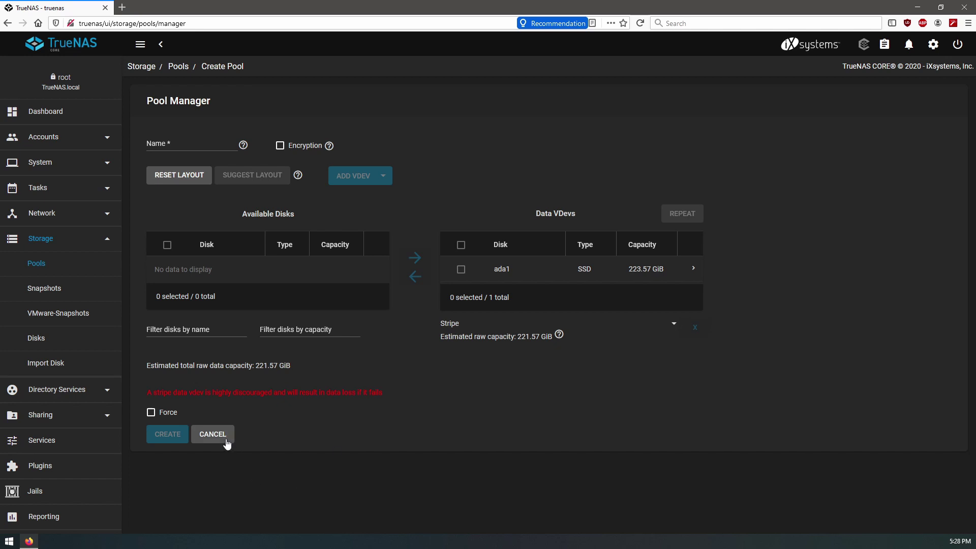
scroll(51, 448, down, 3)
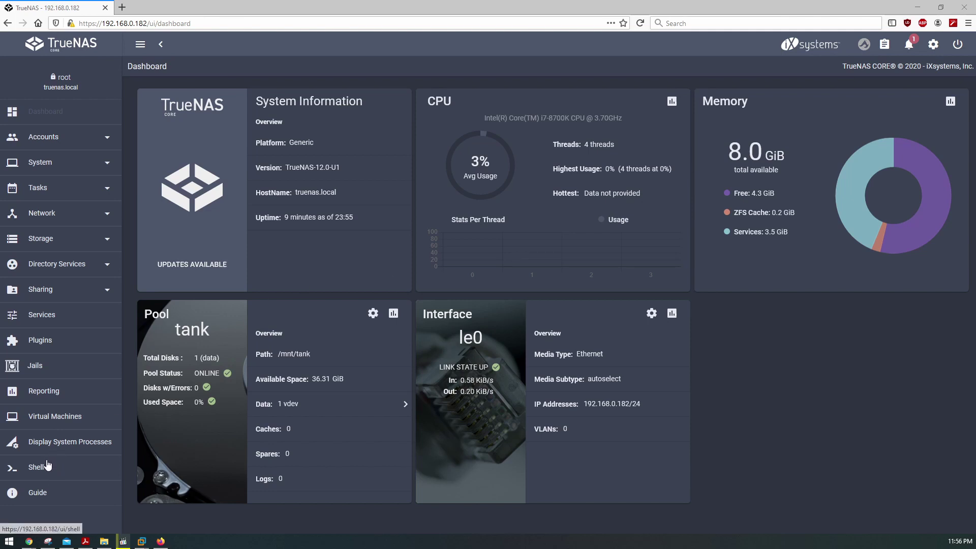
- Open Storage > Pools and check the tank pool's actions menu
click(44, 244)
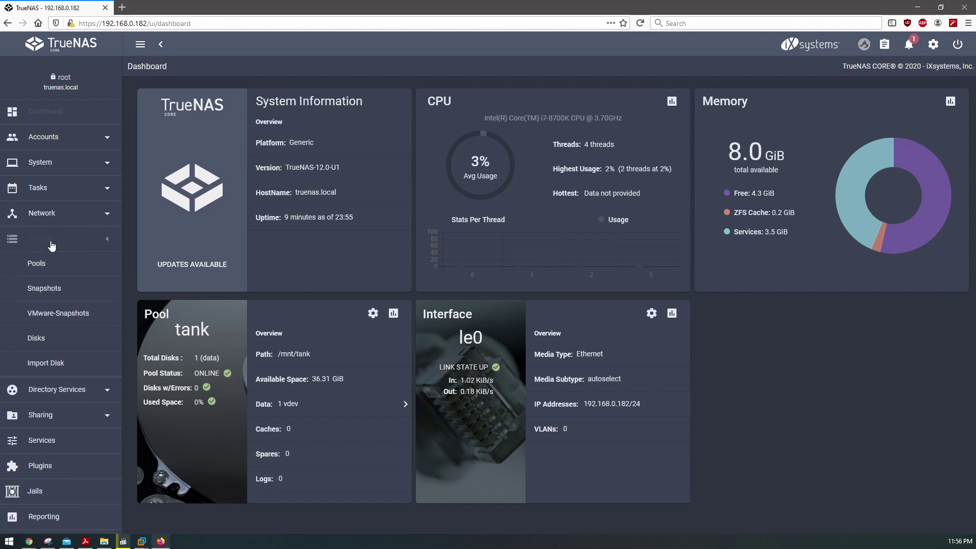
click(36, 264)
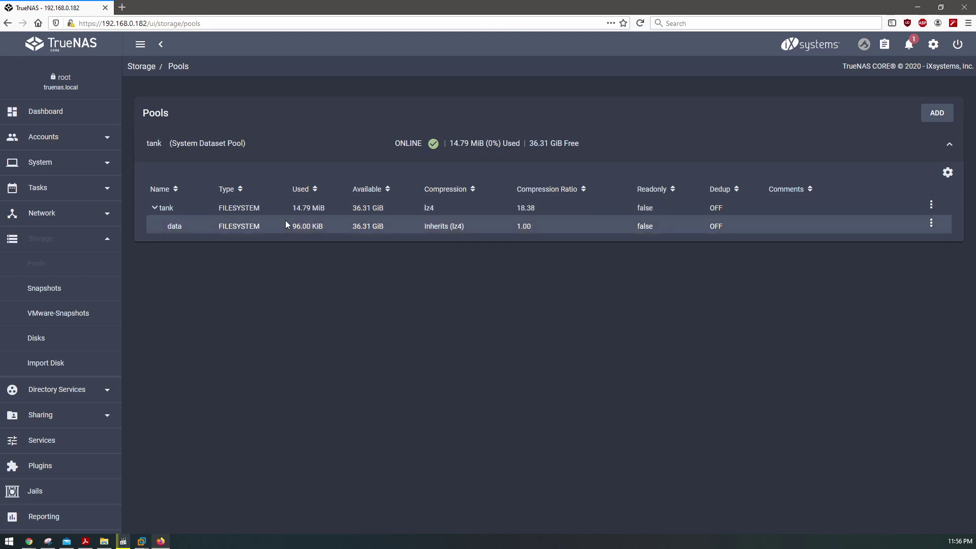
click(947, 172)
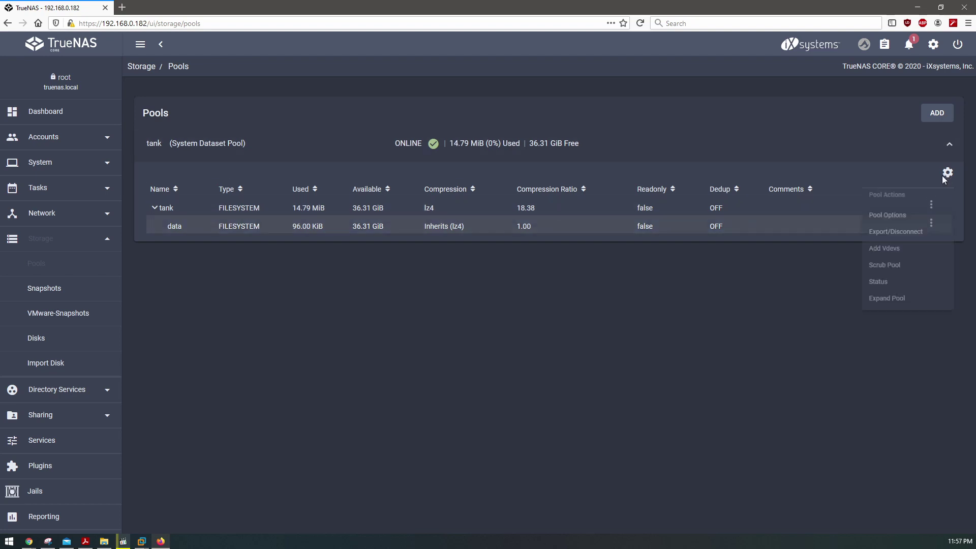
click(611, 316)
- From the dashboard, drill into tank's data vdev to view disk ada1's details, then return to Pools
click(45, 111)
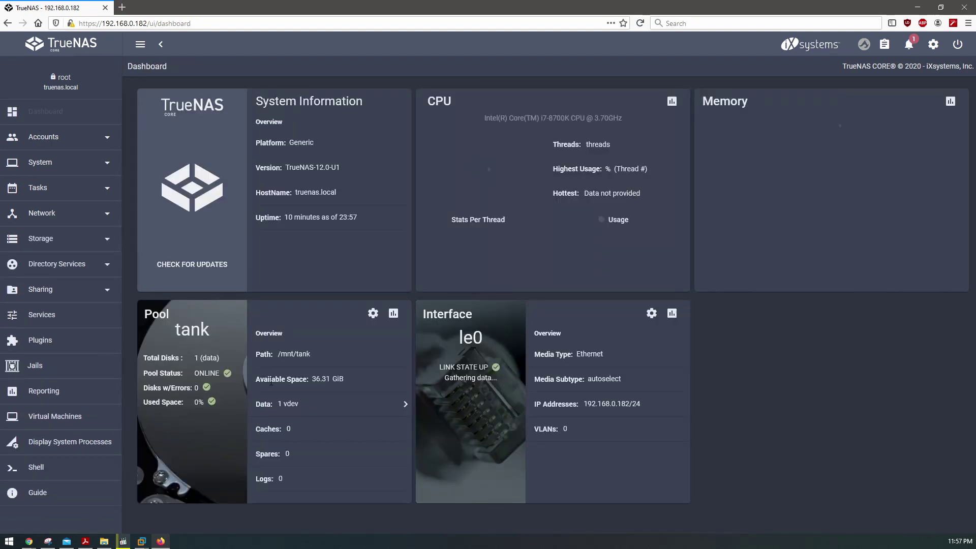
click(405, 404)
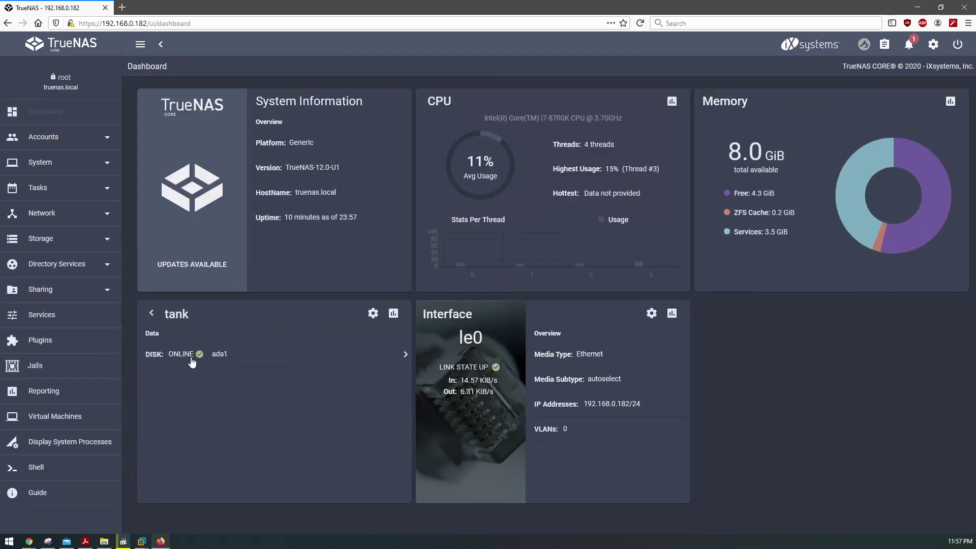
click(251, 357)
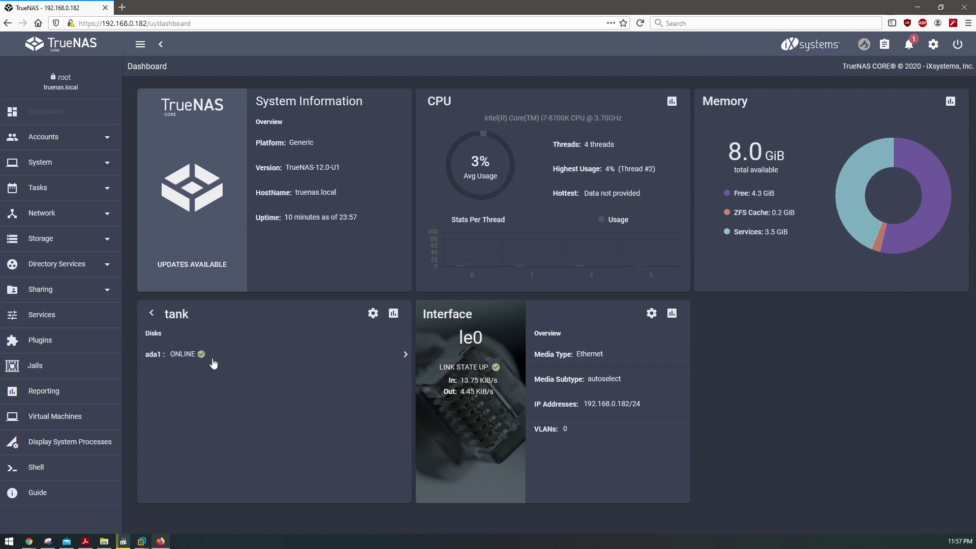
click(263, 364)
scroll(258, 392, down, 5)
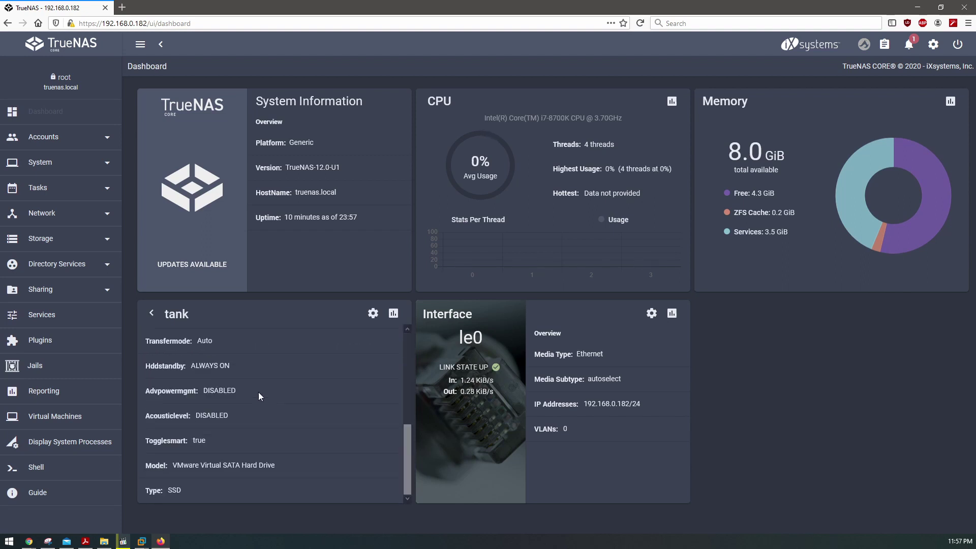
scroll(255, 392, up, 5)
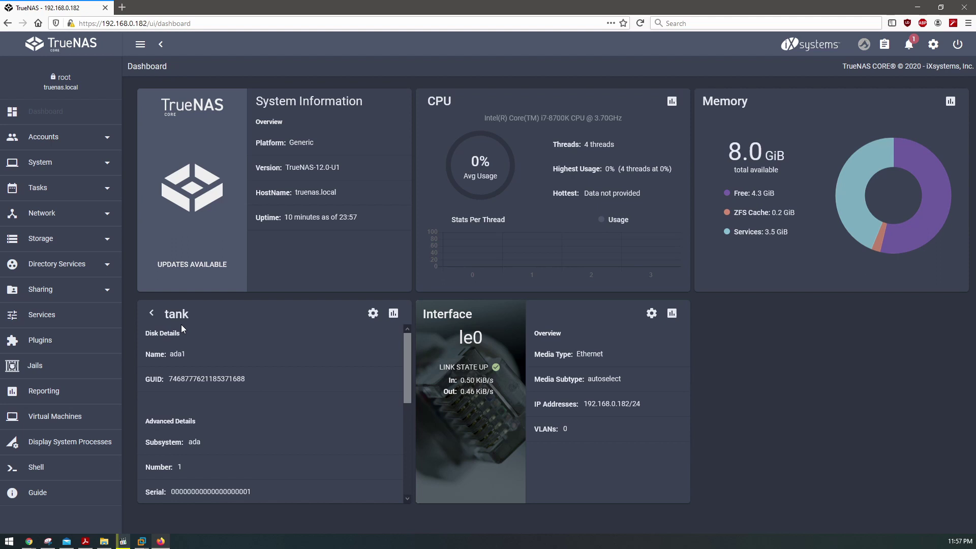
click(45, 238)
click(46, 263)
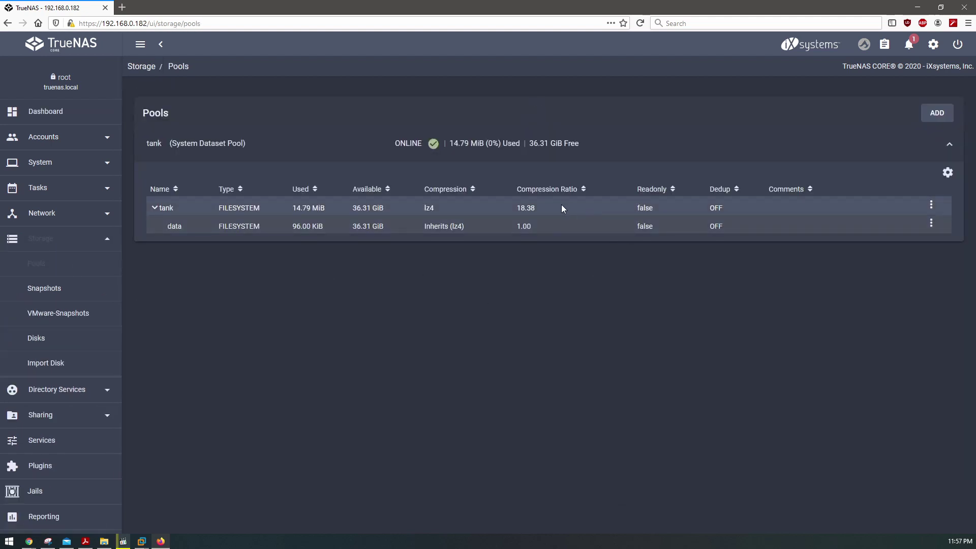
- Stage ada2 as an additional striped data vdev for tank via Add Vdevs
click(946, 174)
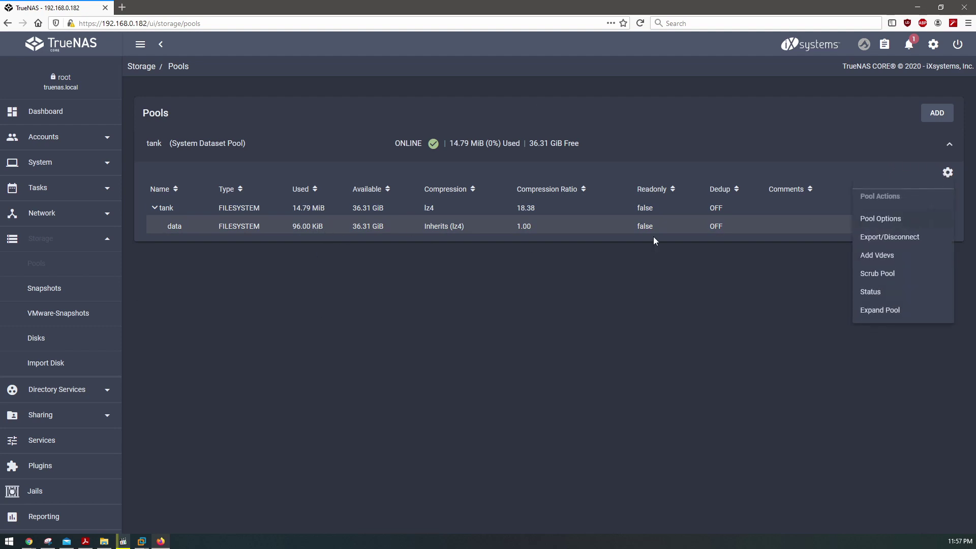
click(896, 260)
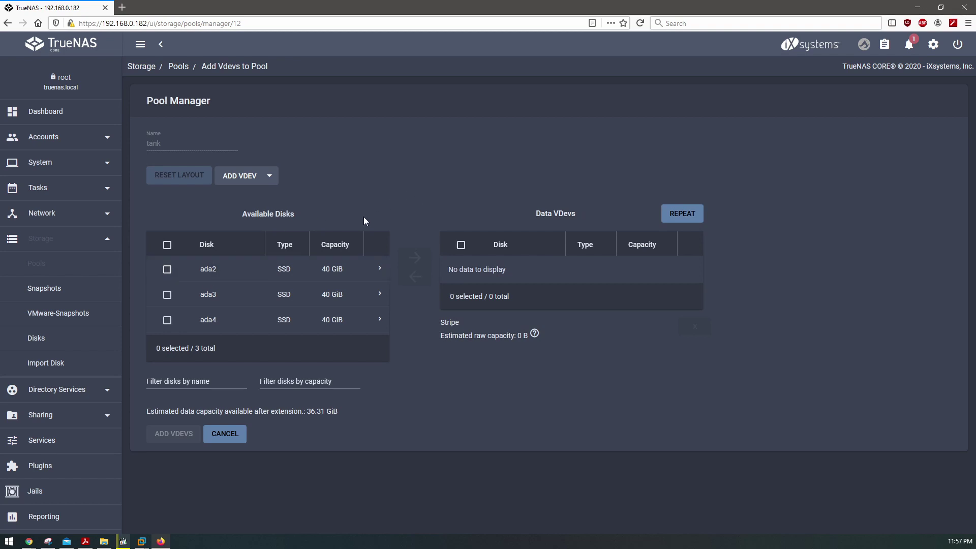
click(167, 271)
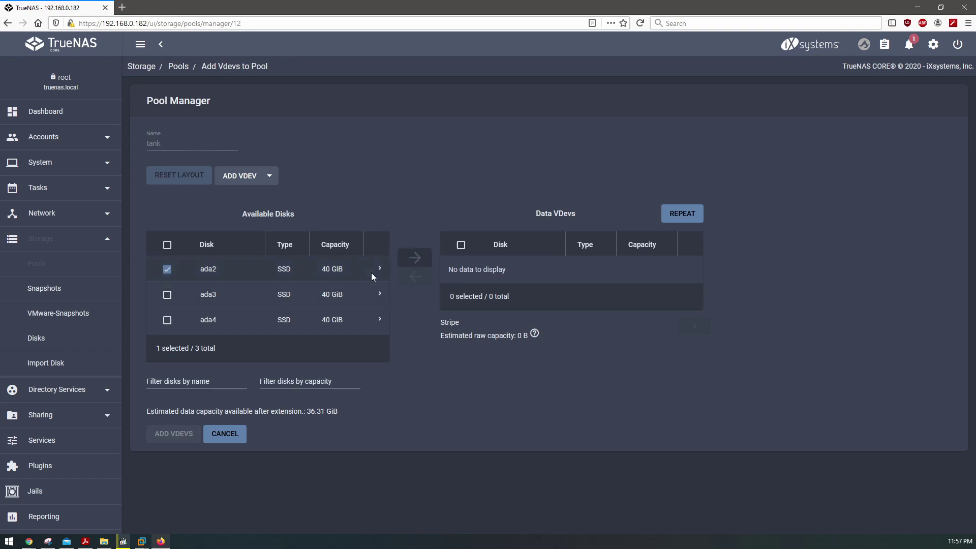
click(412, 260)
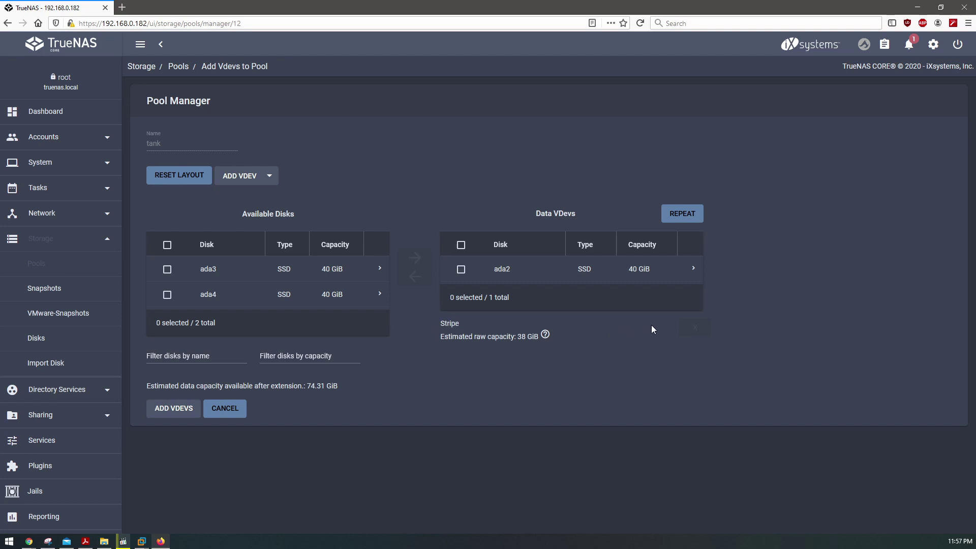
- Inspect ada2's model, serial and Stripe layout without applying, then go to the Shell
click(692, 268)
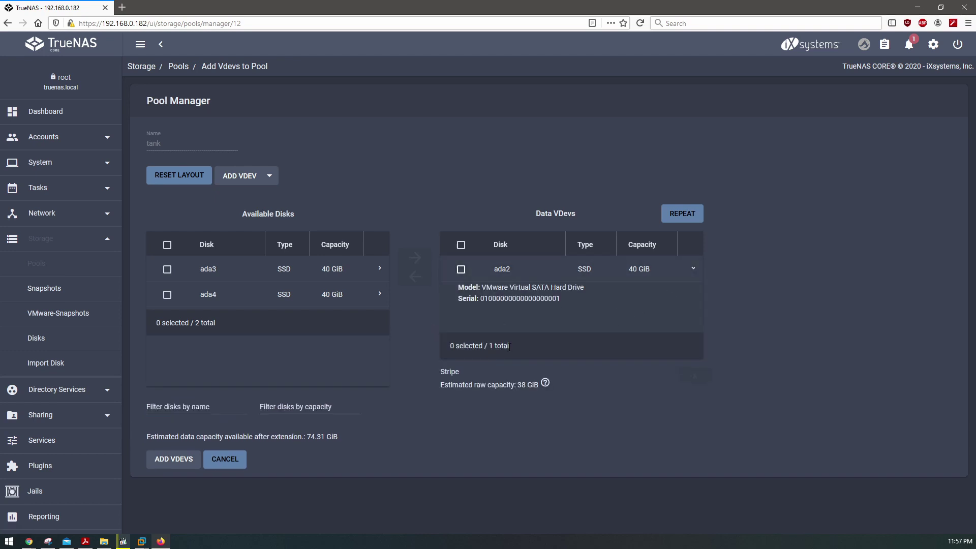
double_click(489, 376)
click(638, 375)
click(599, 270)
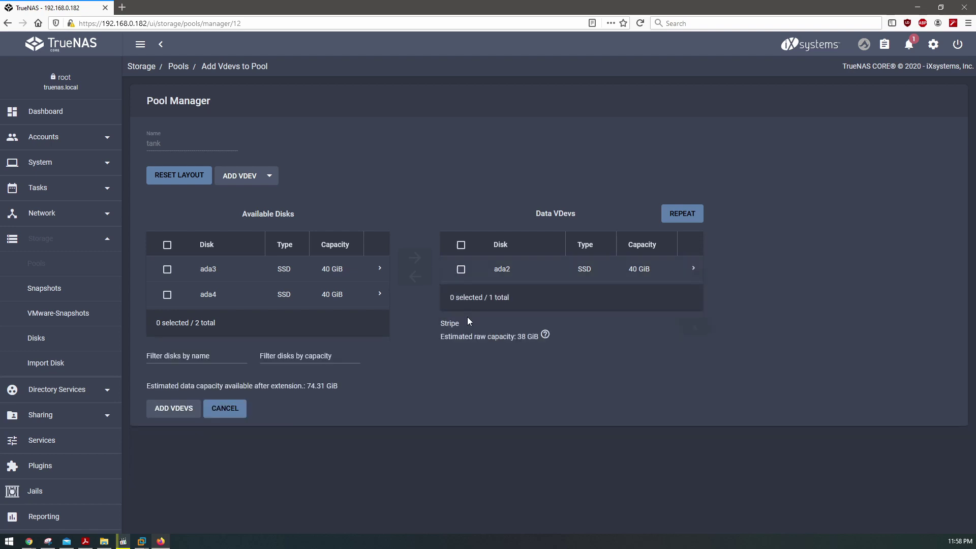
scroll(31, 450, down, 2)
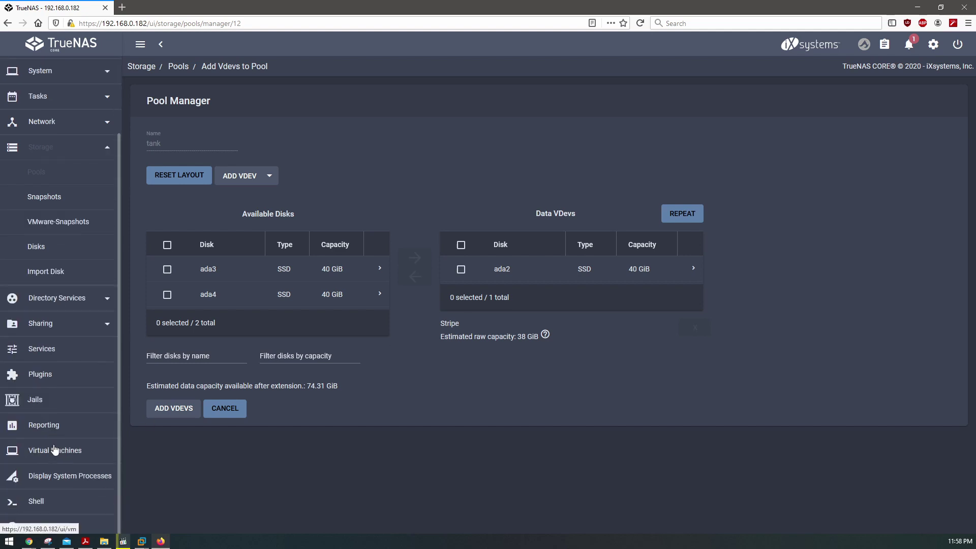
click(38, 500)
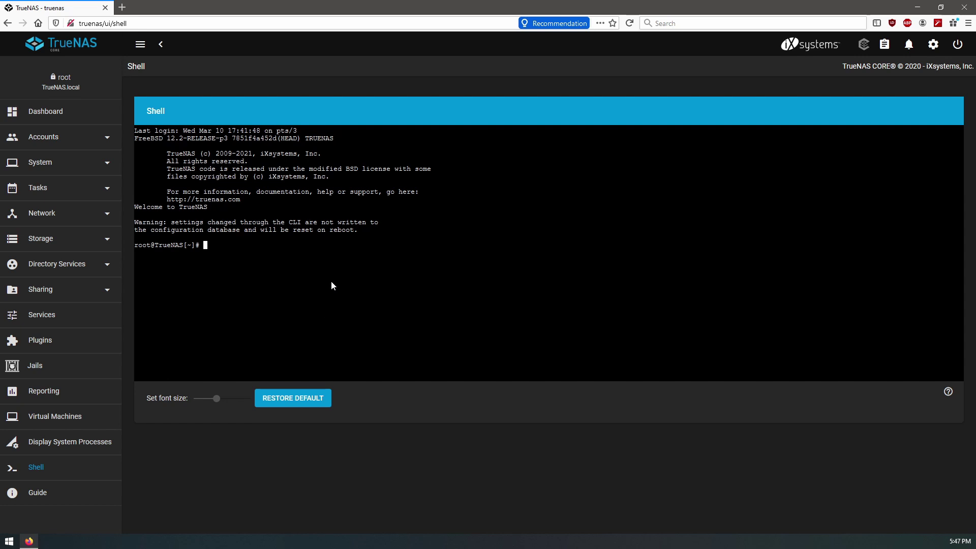
- Run zpool status to check the DATA and boot-pool pools
text(zpool s)
text(ttaus)
key(BackSpace)
key(BackSpace)
key(BackSpace)
key(BackSpace)
key(BackSpace)
text(tatyu)
key(BackSpace)
key(BackSpace)
text(us)
key(Return)
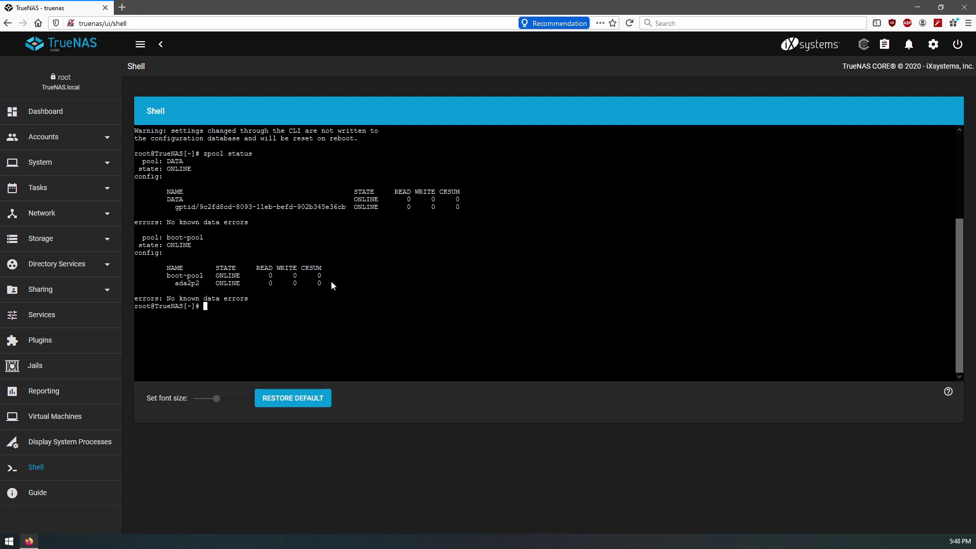
- Run glabel status and examine the gptid labels for ada0p2, ada2p1 and ada0p1
text(glabel)
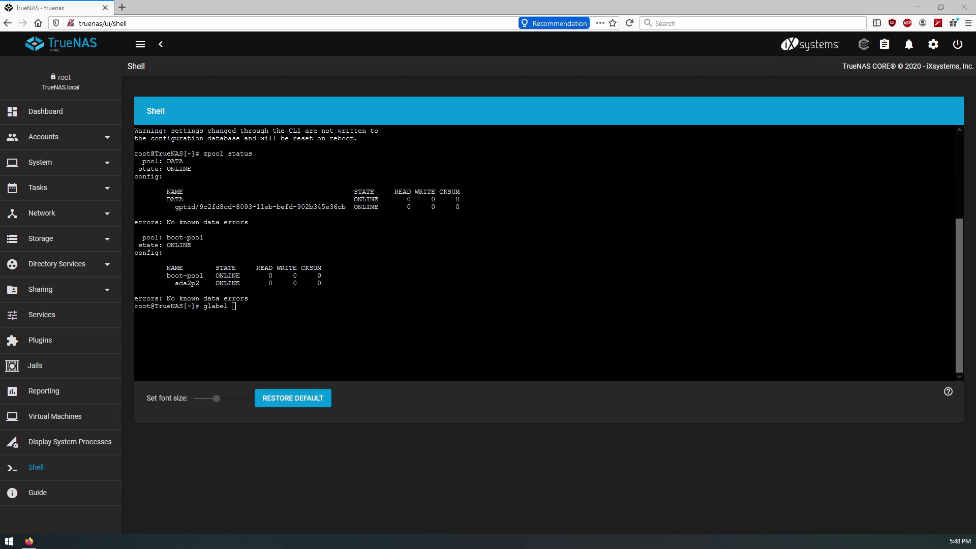
click(364, 297)
text(status)
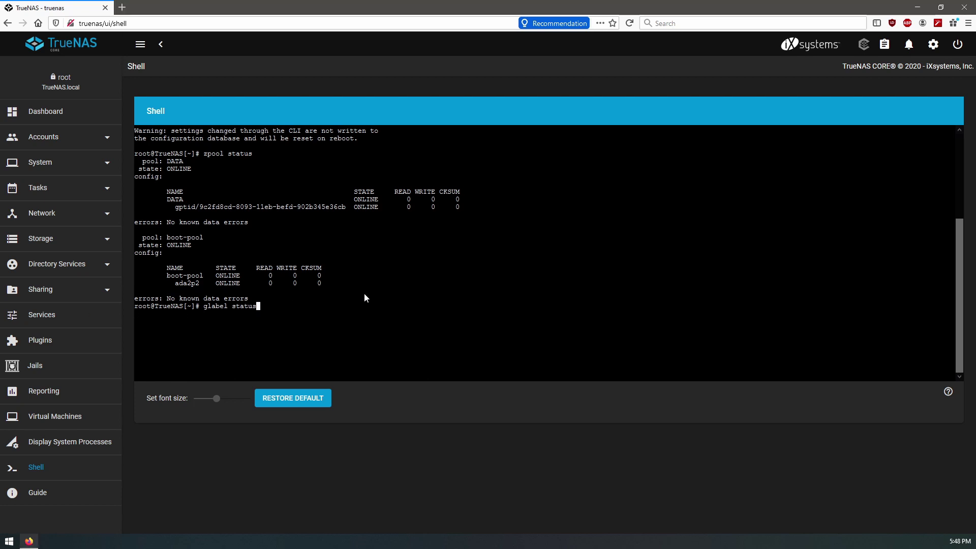
key(Return)
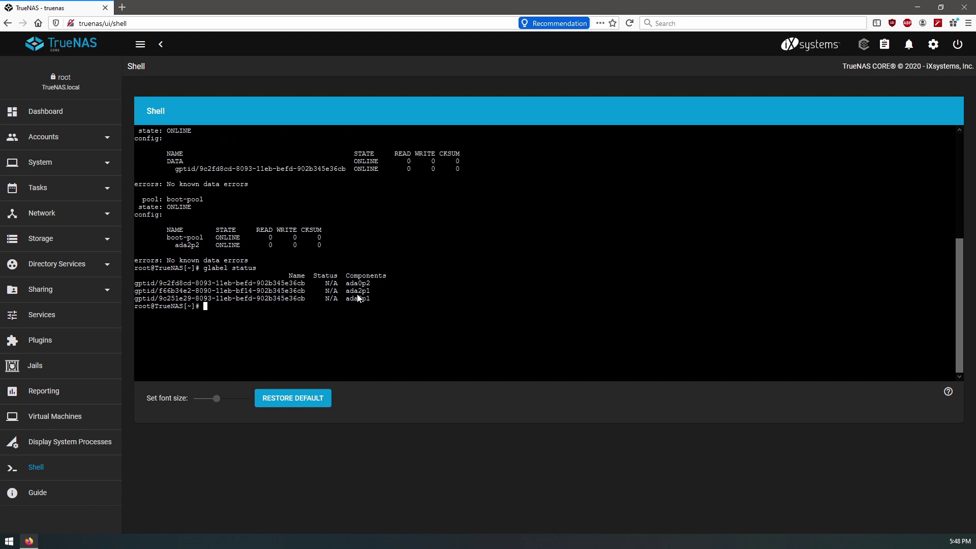
drag(350, 291, 371, 292)
drag(151, 300, 368, 300)
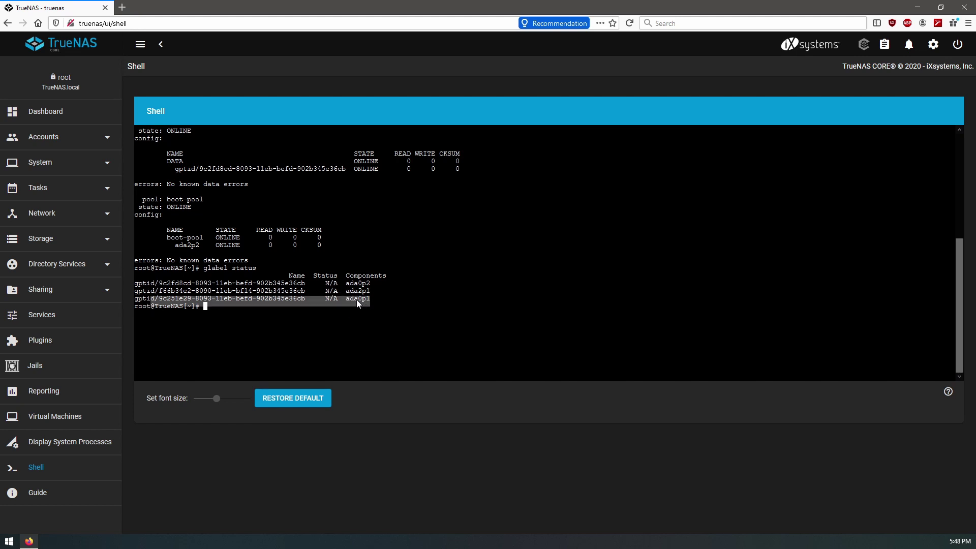
click(356, 300)
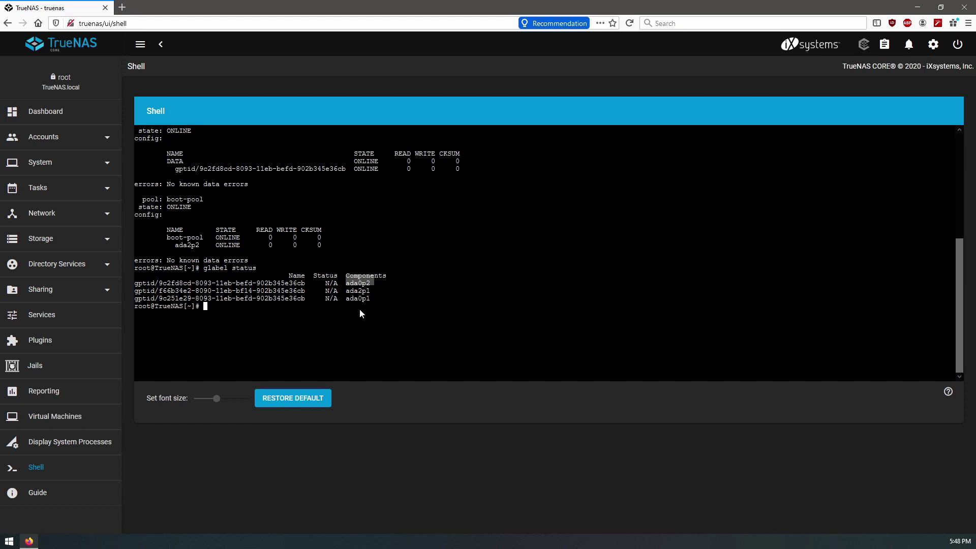
click(234, 310)
click(66, 240)
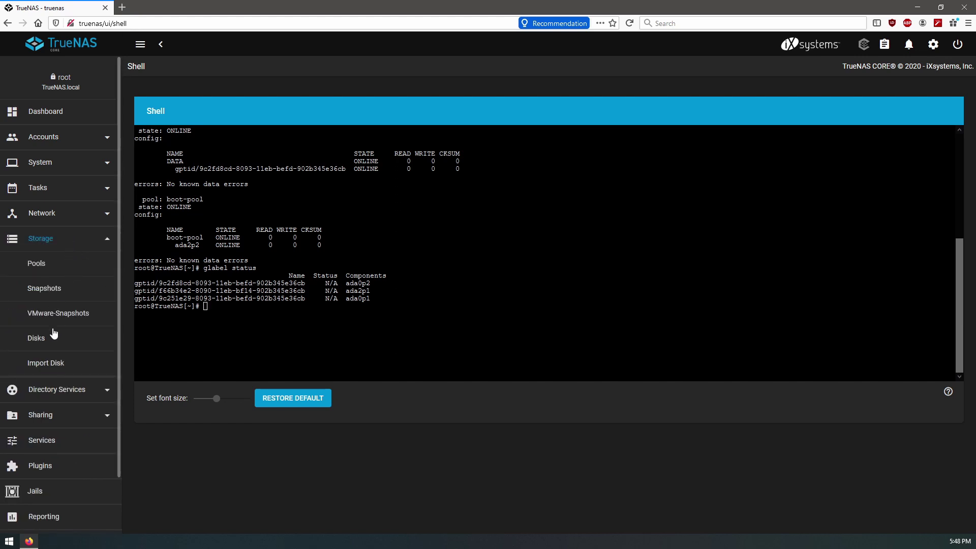
- On Storage > Disks, expand ada1's and ada0's details, noting ada1 is in no pool
click(39, 342)
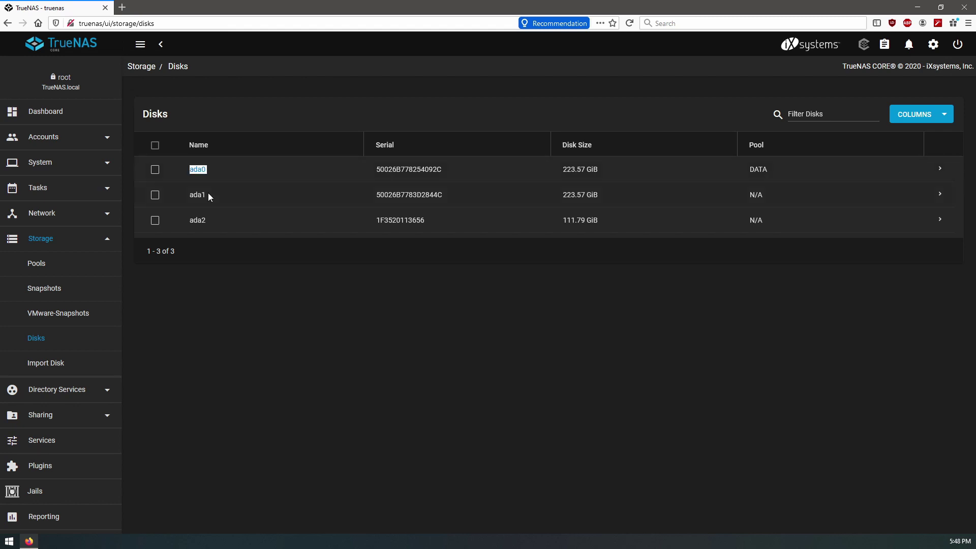
click(191, 194)
drag(759, 204, 740, 197)
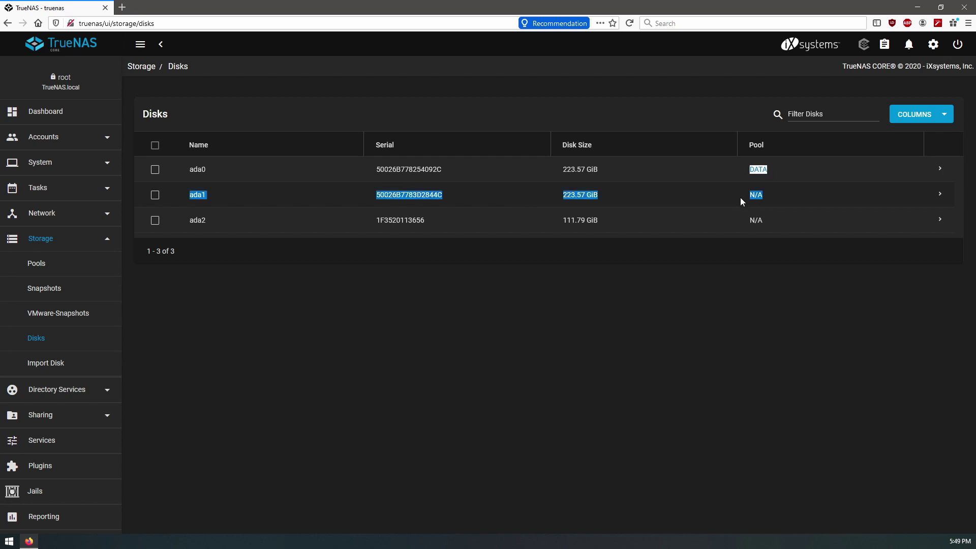
click(923, 206)
click(940, 195)
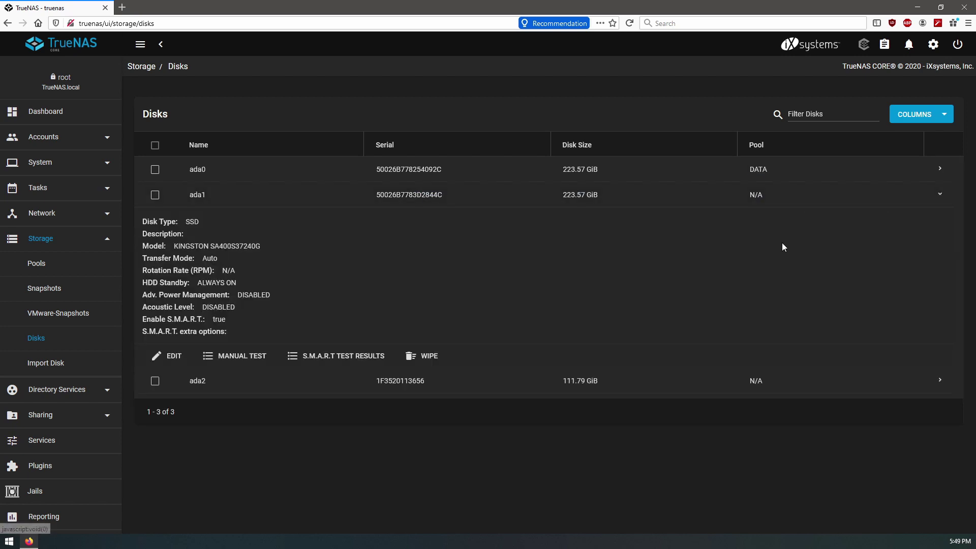
click(939, 170)
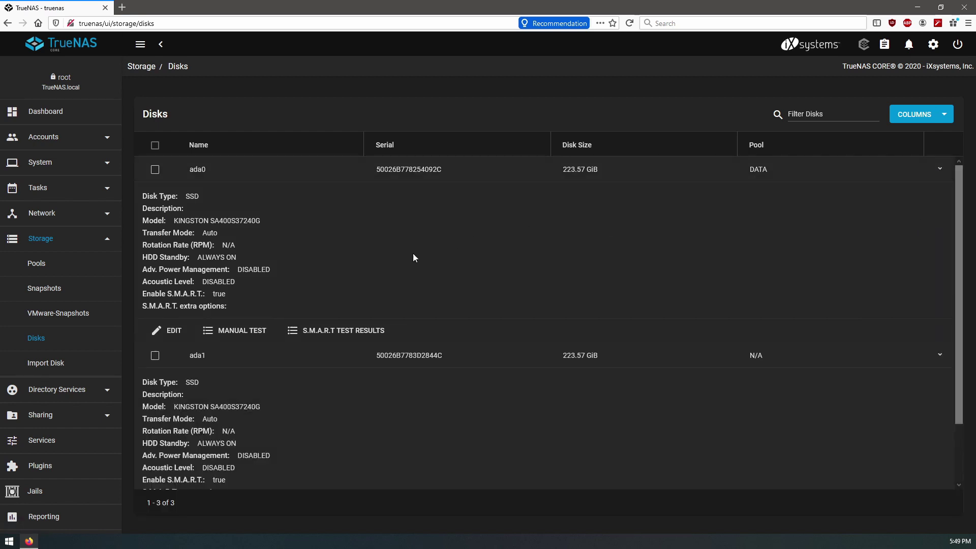
scroll(388, 251, down, 3)
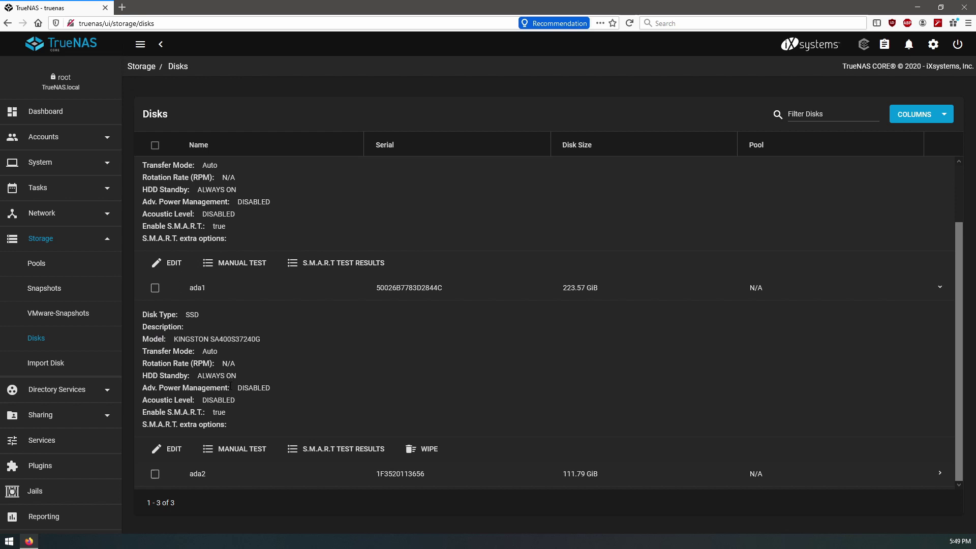
scroll(919, 203, up, 3)
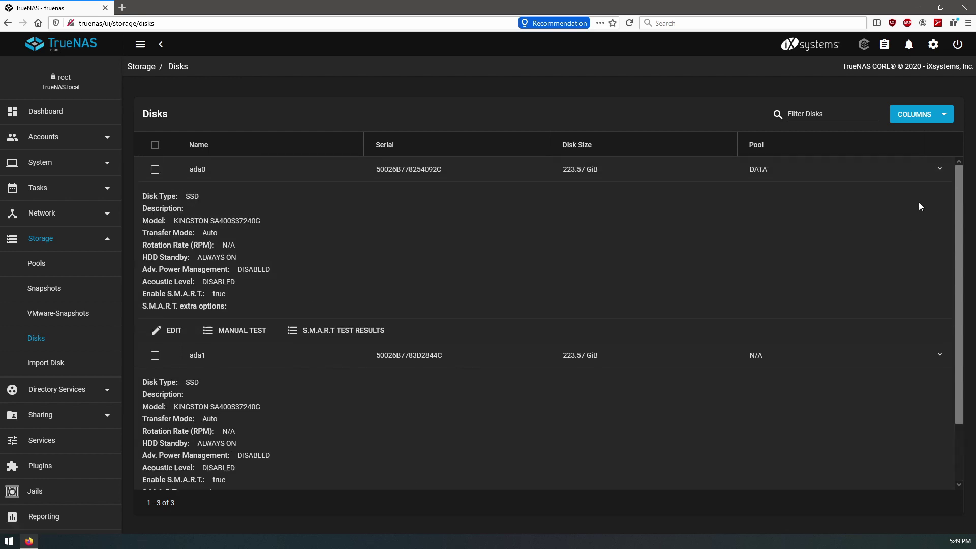
click(941, 171)
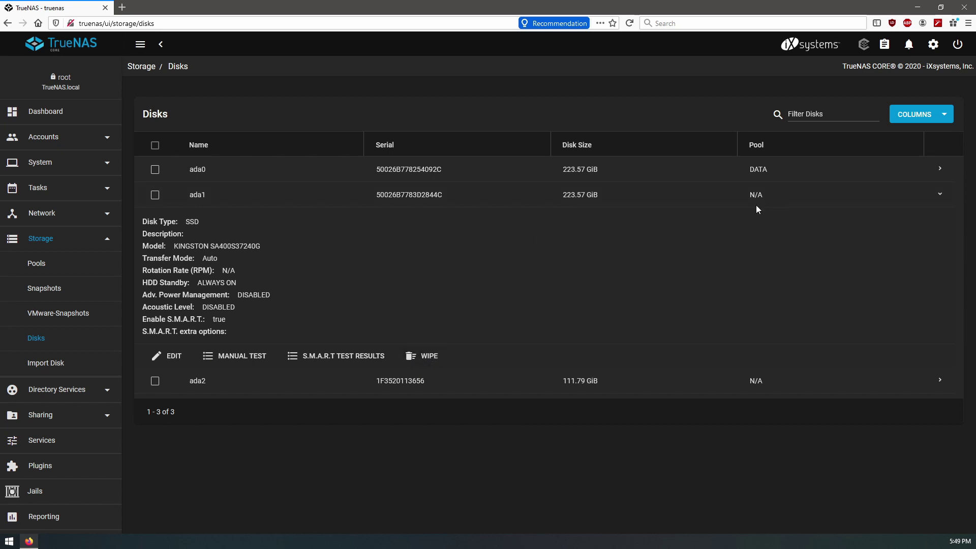
- Quick-wipe disk ada1, confirming the wipe and dismissing the completion message
click(420, 359)
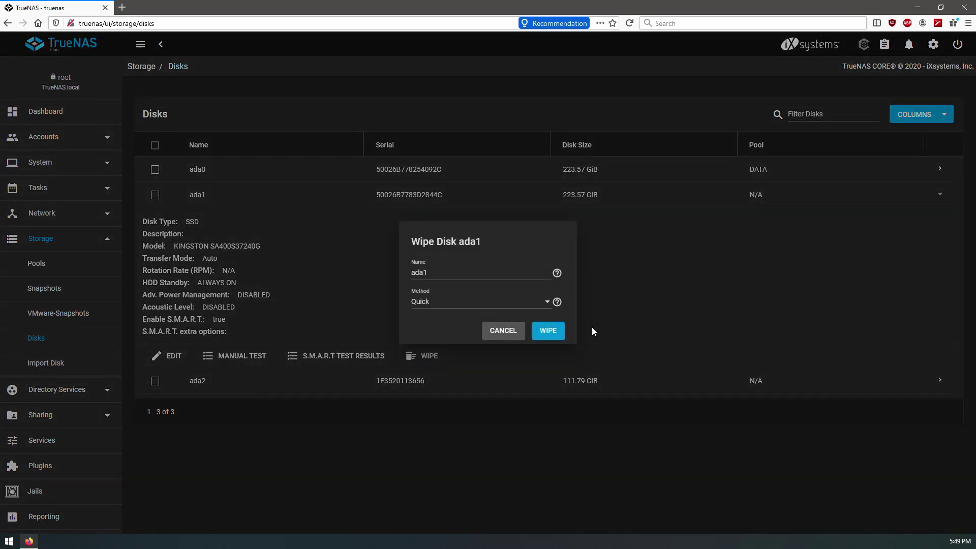
click(547, 328)
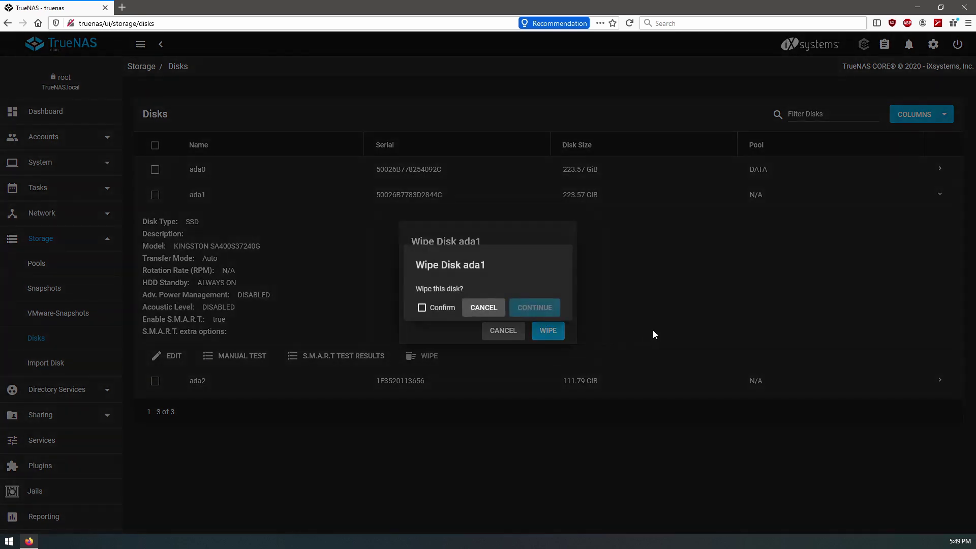
click(421, 308)
click(535, 308)
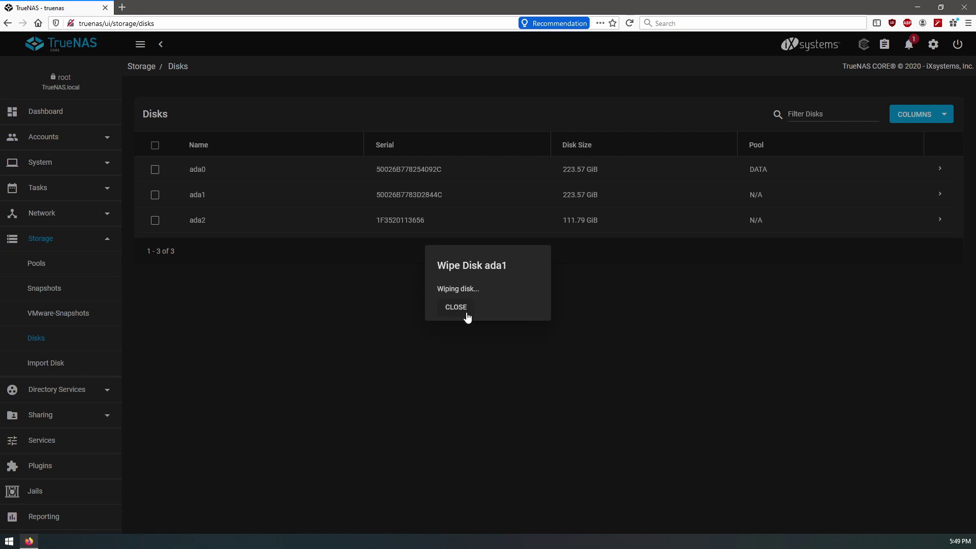
click(497, 306)
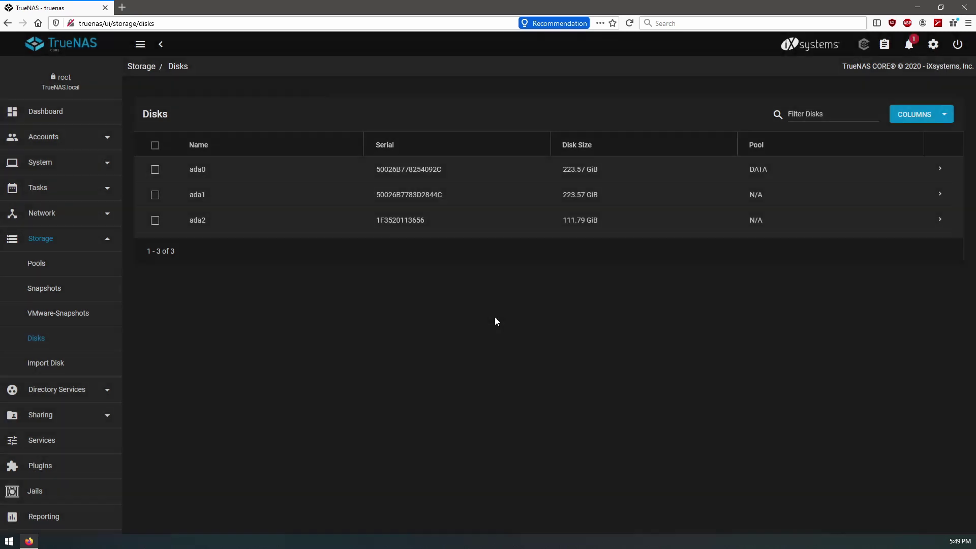
- Recheck ada1's details and return to the Shell
click(939, 197)
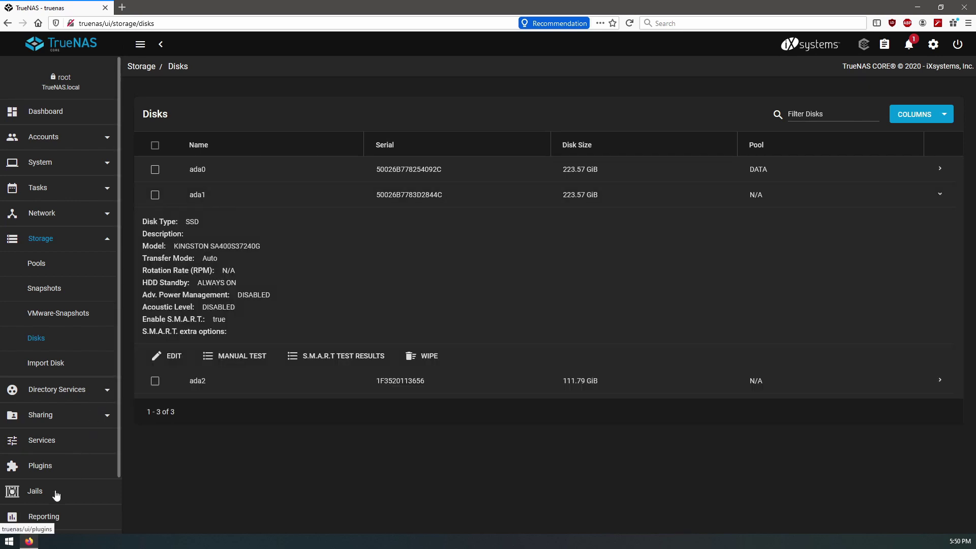
scroll(55, 490, down, 3)
click(47, 516)
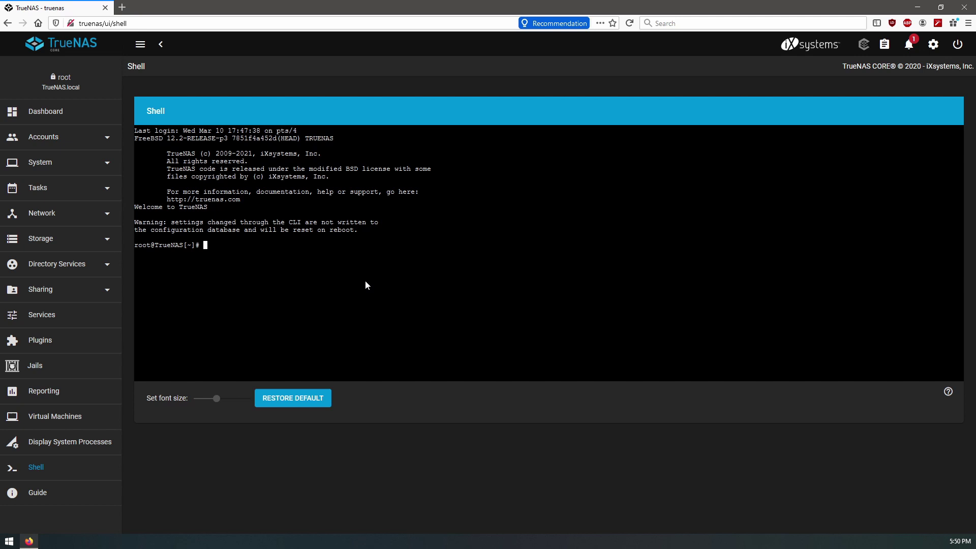
- Run zpool status and glabel status again, still listing only ada0p2, ada2p1 and ada0p1
text(zpool status)
key(Return)
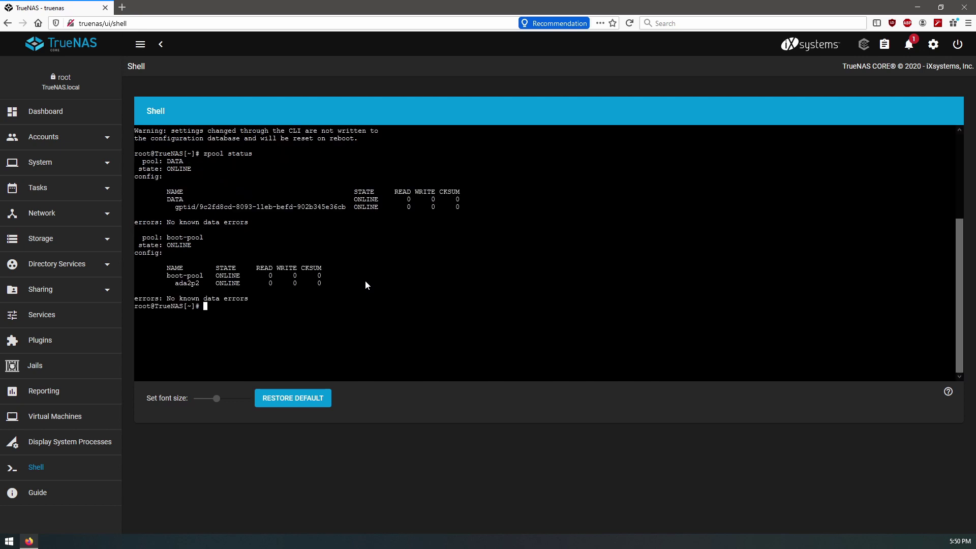
text(glabel status)
key(Return)
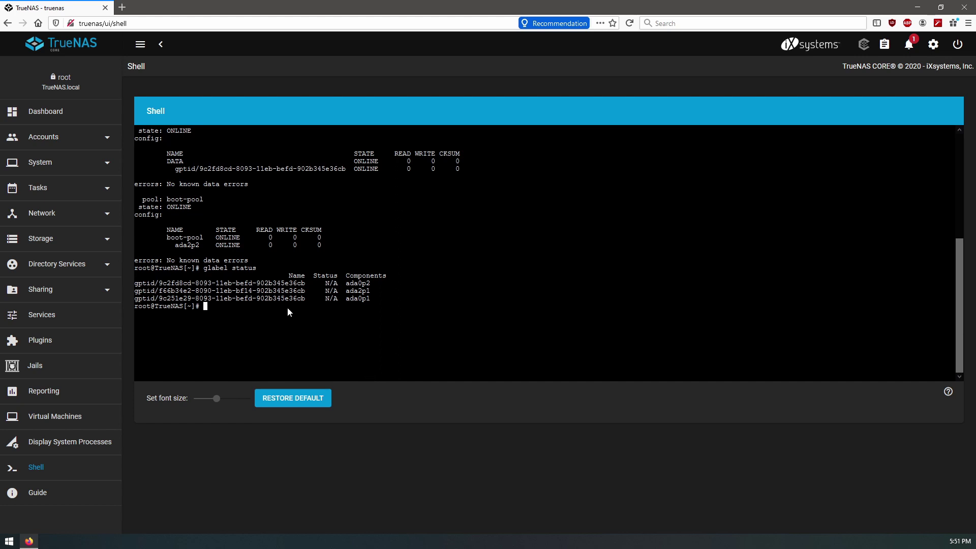
- Create a GPT partition scheme on /dev/ada1 with gpart create
text(gpart create -s gpt)
text(/dev/ada1)
key(Return)
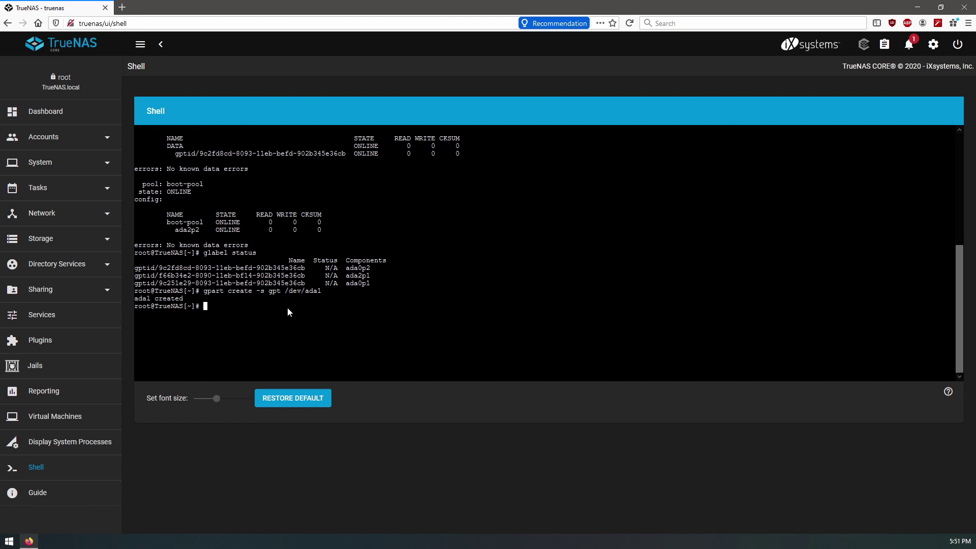
- Add a 2g freebsd-swap partition at index 1, start block 128 on ada1, fixing the missing -t
text(gpart add -i 1 -b 128 freebsd-swap -)
text(s 2g /dev/ada1)
key(Return)
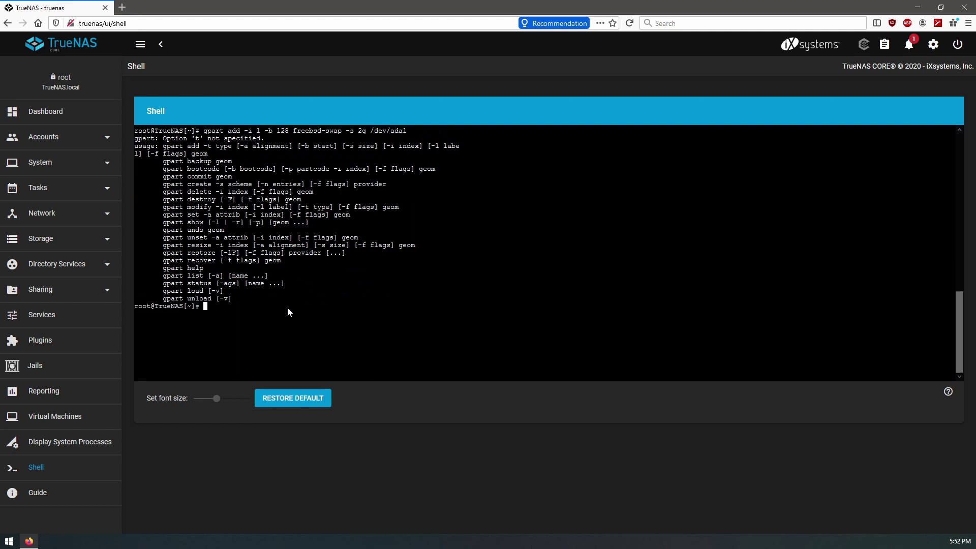
key(Up)
key(Left)
key(Left)
key(Left)
key(Left)
key(Left)
key(Left)
key(Left)
key(Left)
key(Left)
key(Left)
key(Left)
key(Left)
key(Left)
key(Left)
key(Left)
key(Left)
key(Left)
key(Left)
key(Left)
key(Left)
key(Left)
key(Left)
key(Left)
key(Left)
key(Left)
key(Left)
key(Left)
key(Left)
text(-t)
key(Return)
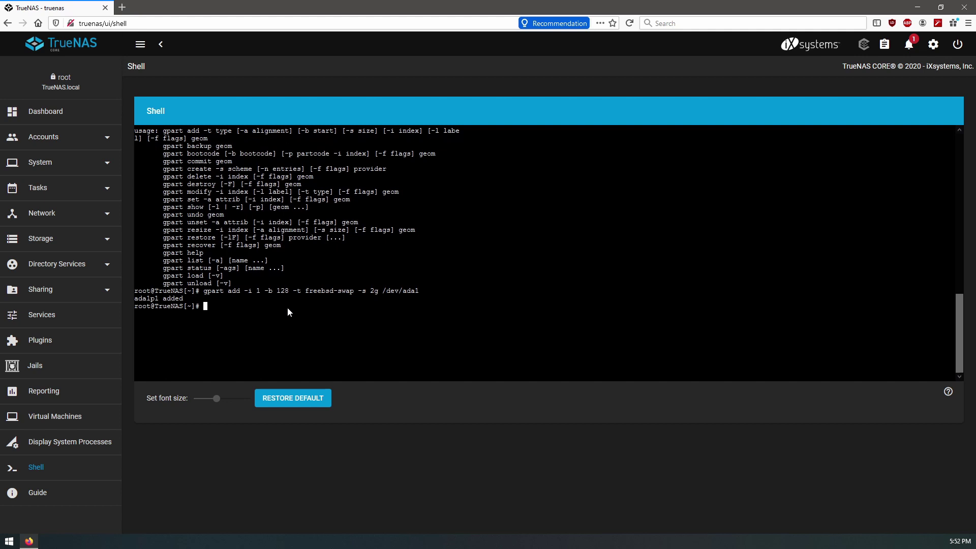
- Edit the recalled gpart command to 'gpart add -i 2 -t freebsd-zfs /dev/ada1' and create ada1p2
key(Up)
key(ctrl+Left)
key(ctrl+Left)
key(ctrl+Left)
key(ctrl+Left)
key(ctrl+Left)
key(ctrl+Left)
key(ctrl+Left)
key(ctrl+Left)
key(ctrl+Left)
key(ctrl+Left)
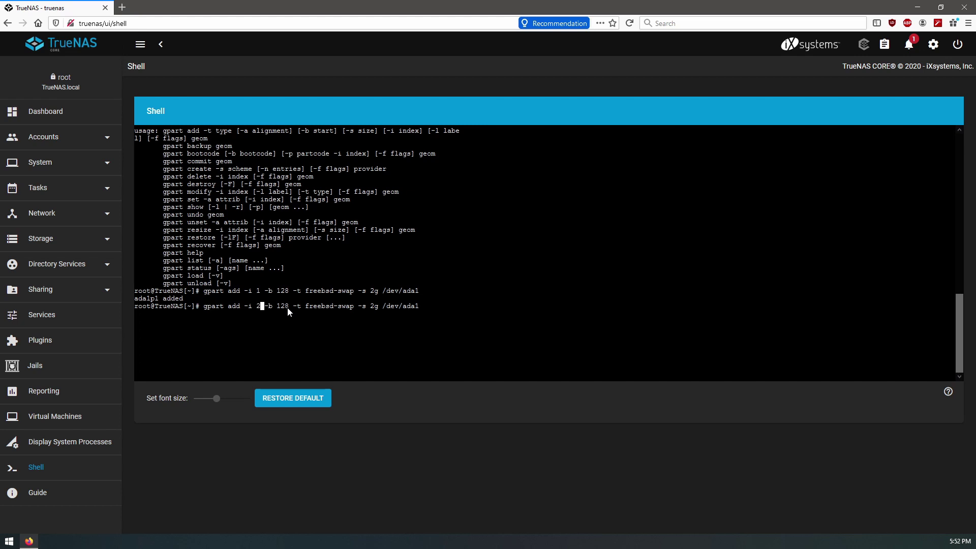
key(End)
key(Left)
key(Left)
key(Left)
key(Left)
key(Left)
key(Left)
key(Left)
key(Left)
key(Left)
key(Left)
key(Left)
key(Left)
key(Left)
key(Left)
key(Left)
key(Left)
key(BackSpace)
key(BackSpace)
key(BackSpace)
key(BackSpace)
key(BackSpace)
key(BackSpace)
key(BackSpace)
key(BackSpace)
key(BackSpace)
key(BackSpace)
key(BackSpace)
key(BackSpace)
key(BackSpace)
key(BackSpace)
key(BackSpace)
key(BackSpace)
key(BackSpace)
key(BackSpace)
key(BackSpace)
key(BackSpace)
key(BackSpace)
key(BackSpace)
text(-t freebsd-zfs)
key(Right)
key(Delete)
key(Delete)
key(Delete)
key(Delete)
key(Delete)
key(Delete)
key(Return)
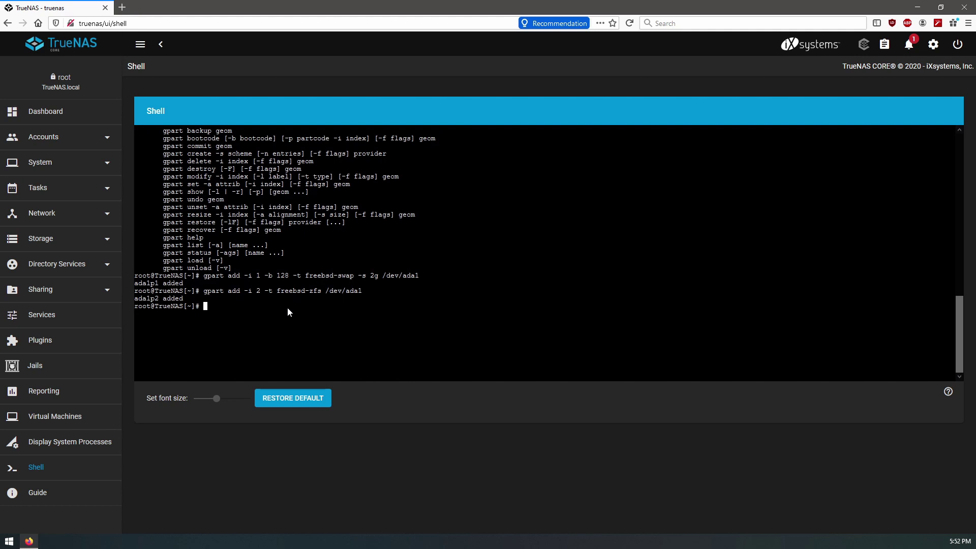
- Run zpool status to see DATA's single gptid member, then glabel status to see ada1p1 and ada1p2 labels
text(zpool status)
key(Return)
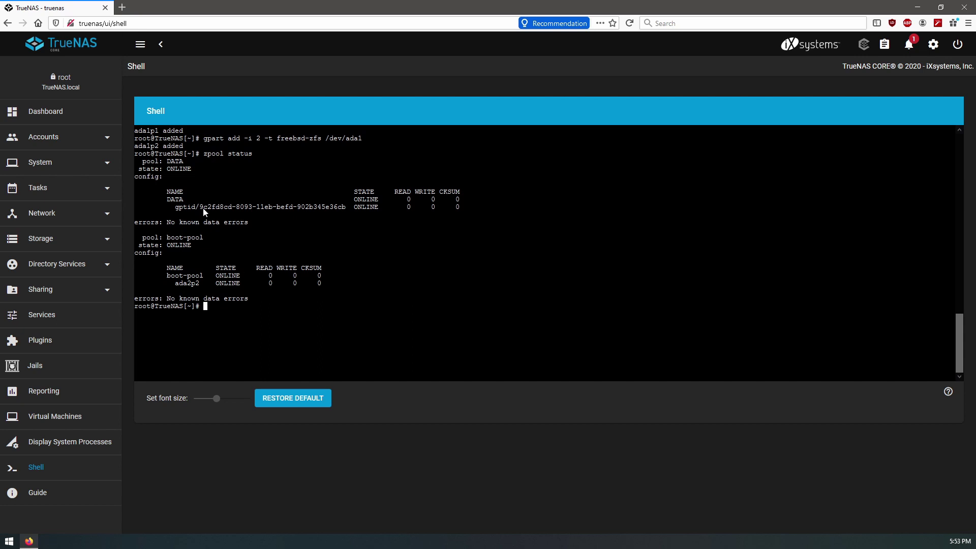
drag(199, 208, 350, 209)
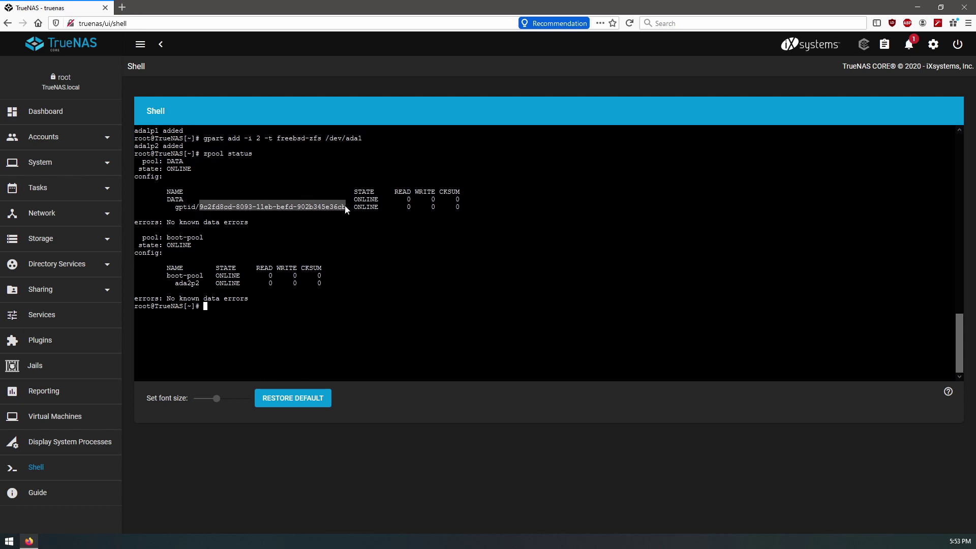
click(338, 263)
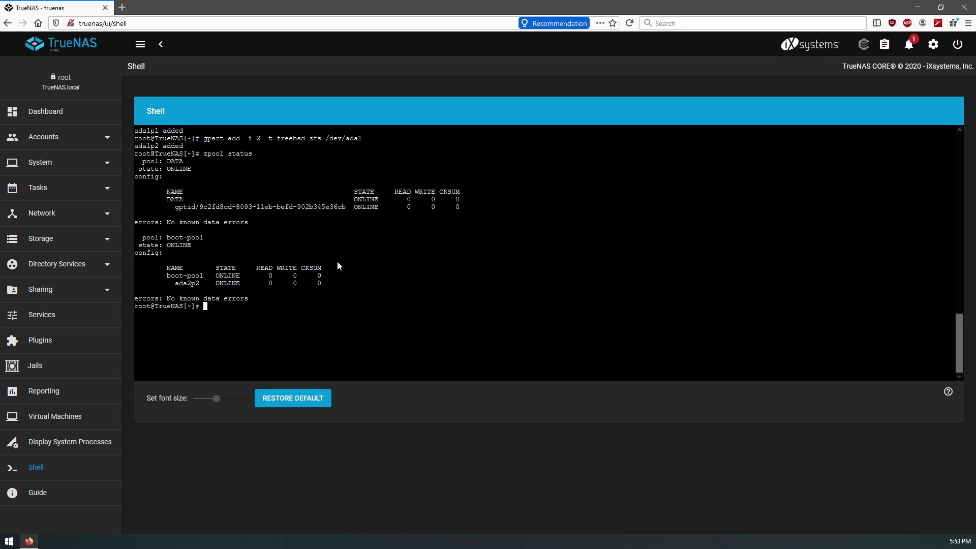
text(glabel status)
key(Return)
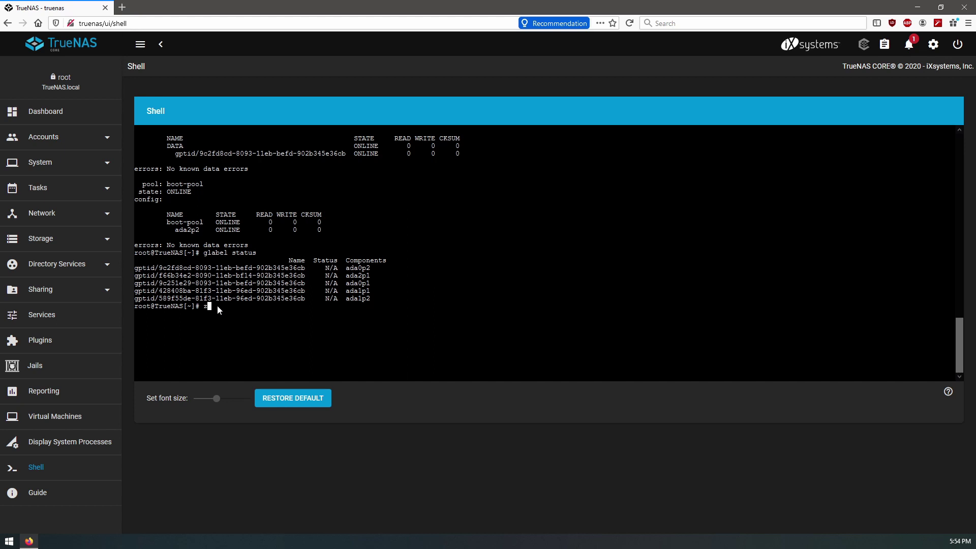
- Run 'zpool attach DATA' with the existing member's gptid (9c2…) and ada1p2's gptid (5…)
text(ol attach DATA /dev/gp)
key(Tab)
text(9c2f)
key(Tab)
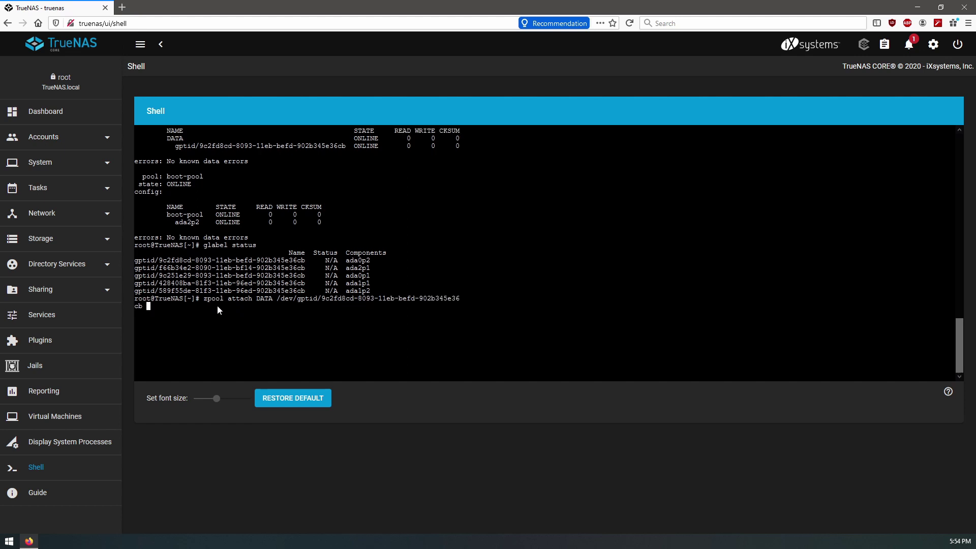
text(/dev/)
text(gptid/58)
key(Tab)
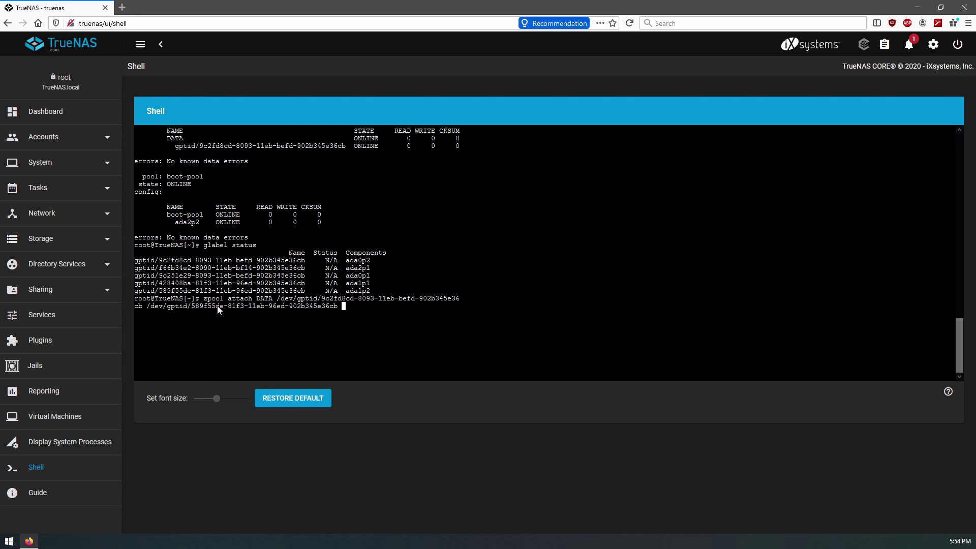
key(Return)
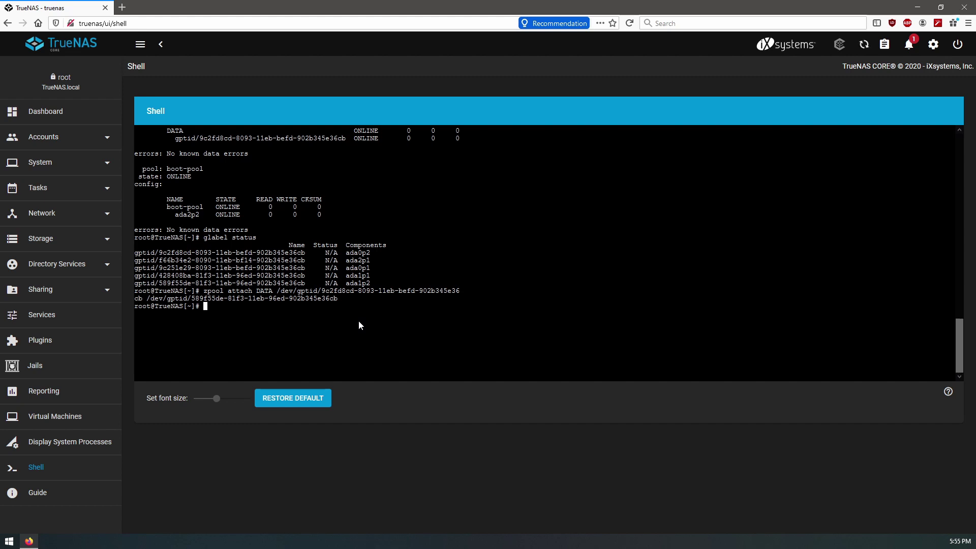
- Run zpool status and highlight the resilver progress lines
text(zpool status)
key(Return)
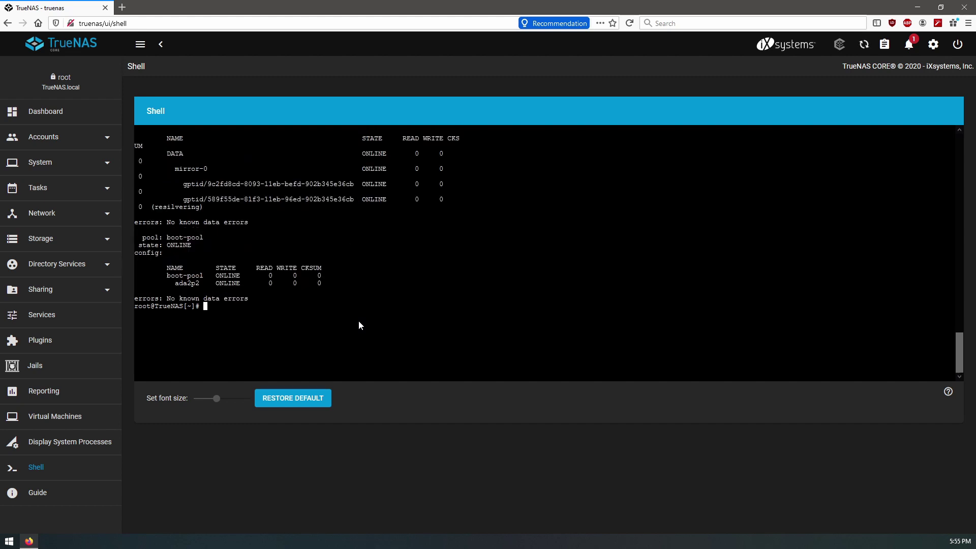
scroll(301, 242, up, 1)
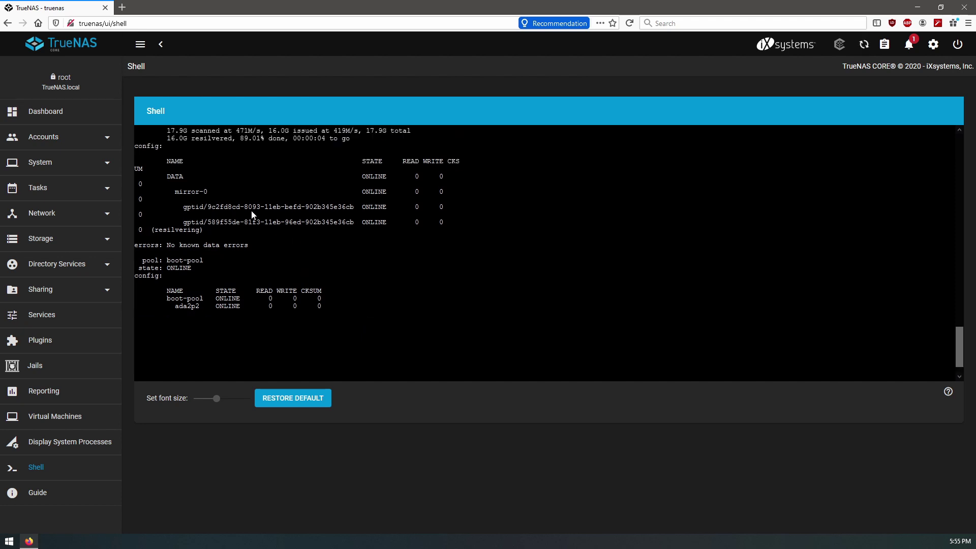
scroll(168, 176, up, 1)
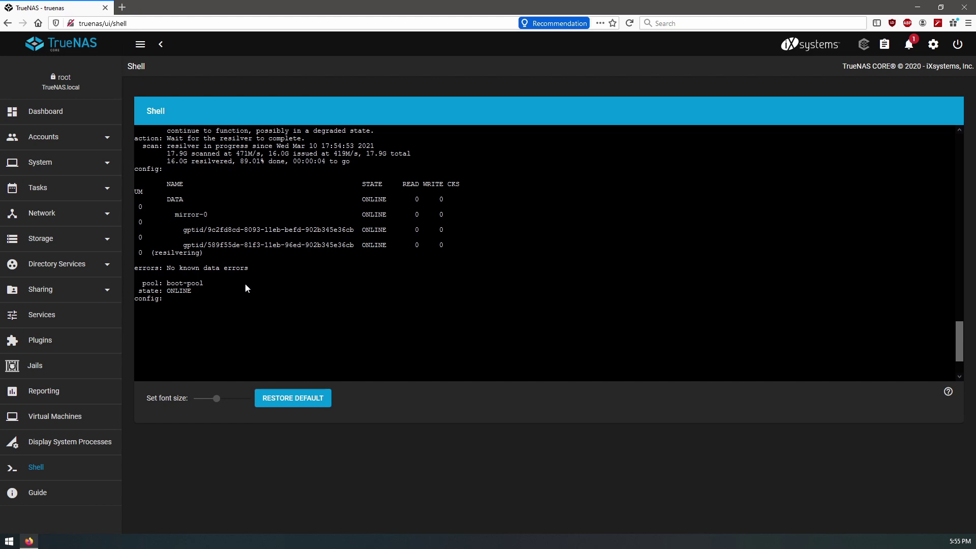
scroll(245, 282, up, 3)
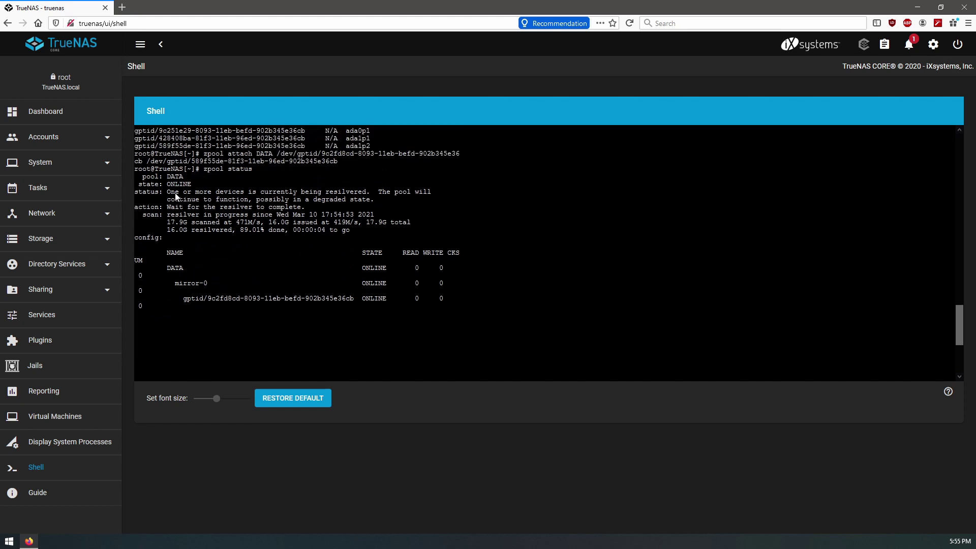
drag(163, 219, 286, 231)
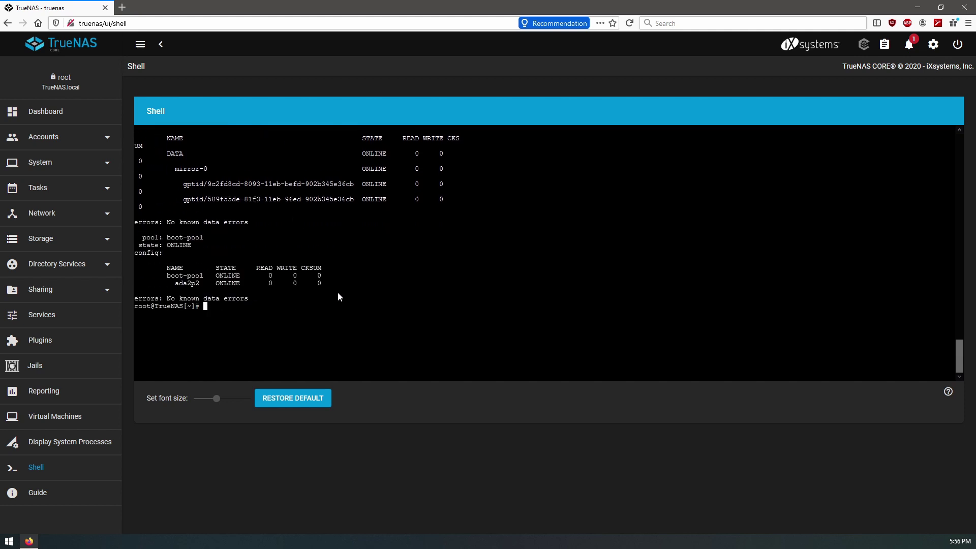
- Highlight the finished resilver line (18.0G, 0 errors) and the mirror-0 rows with both disks
scroll(338, 293, up, 2)
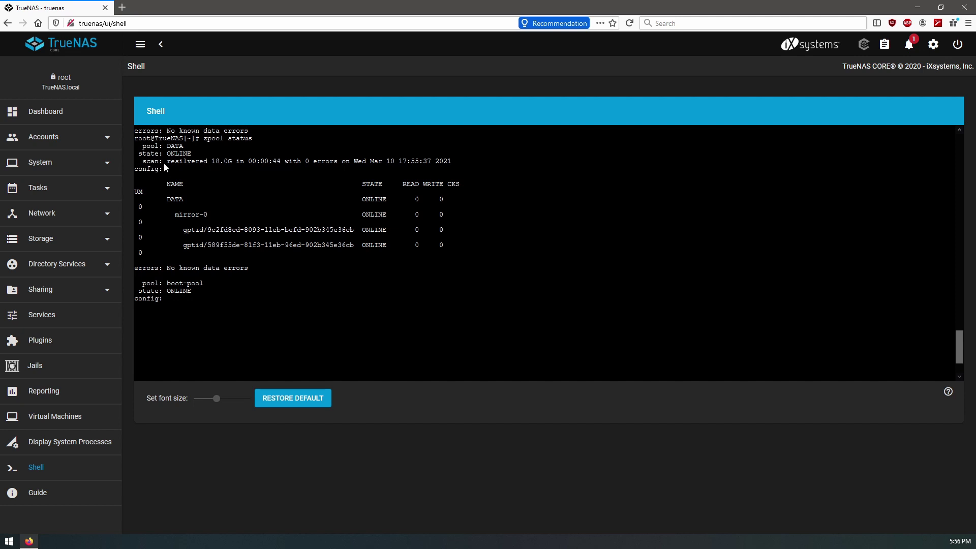
drag(160, 163, 224, 159)
drag(290, 162, 359, 163)
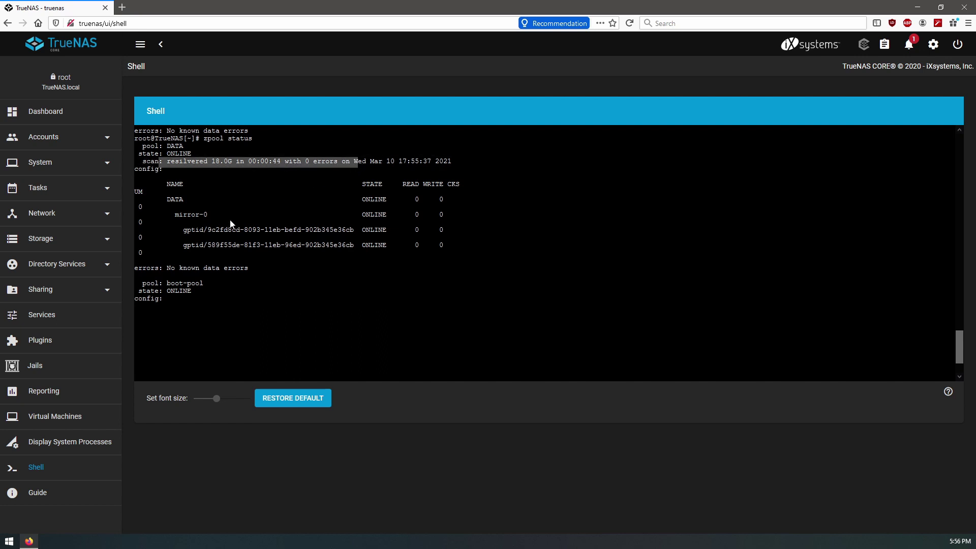
drag(175, 214, 334, 262)
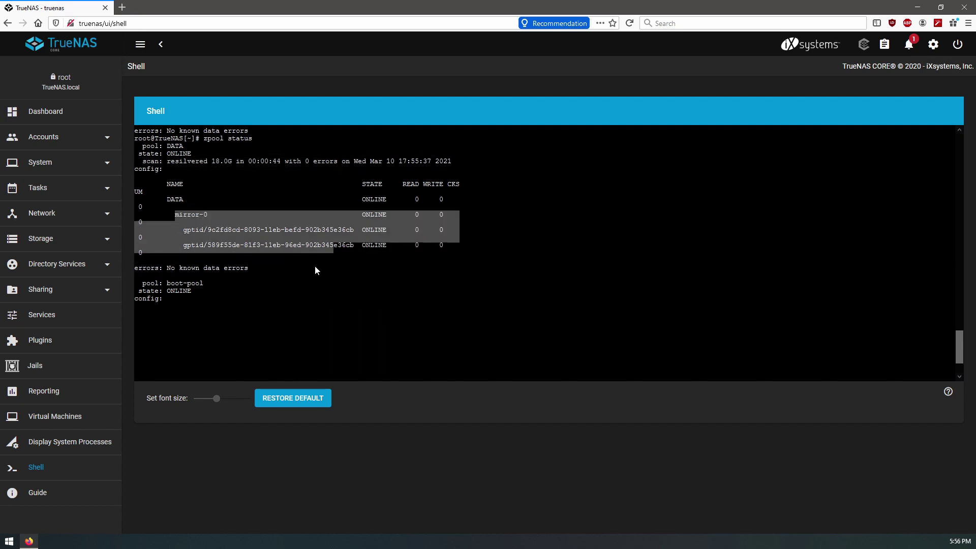
click(313, 265)
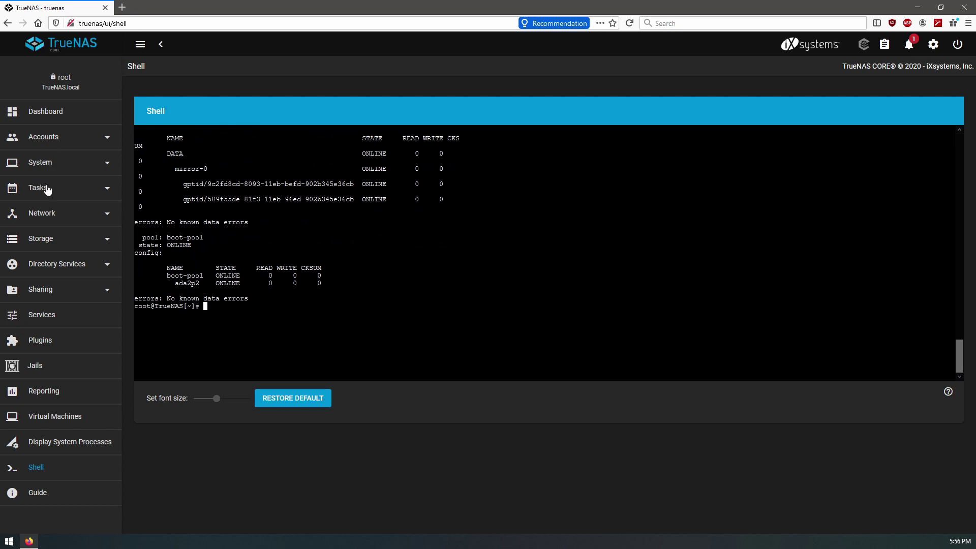
- Review the Storage Pools and Disks lists, then go back to the Dashboard
click(79, 240)
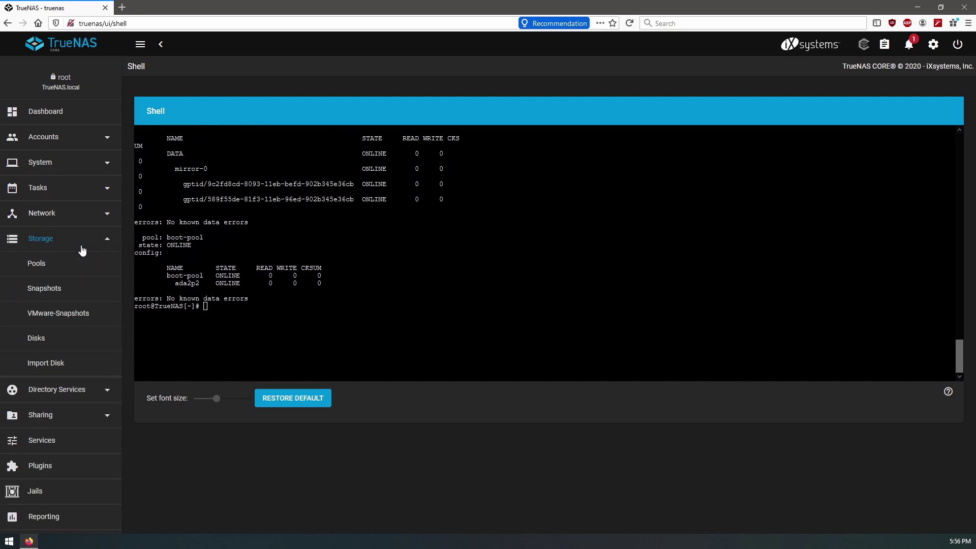
click(38, 264)
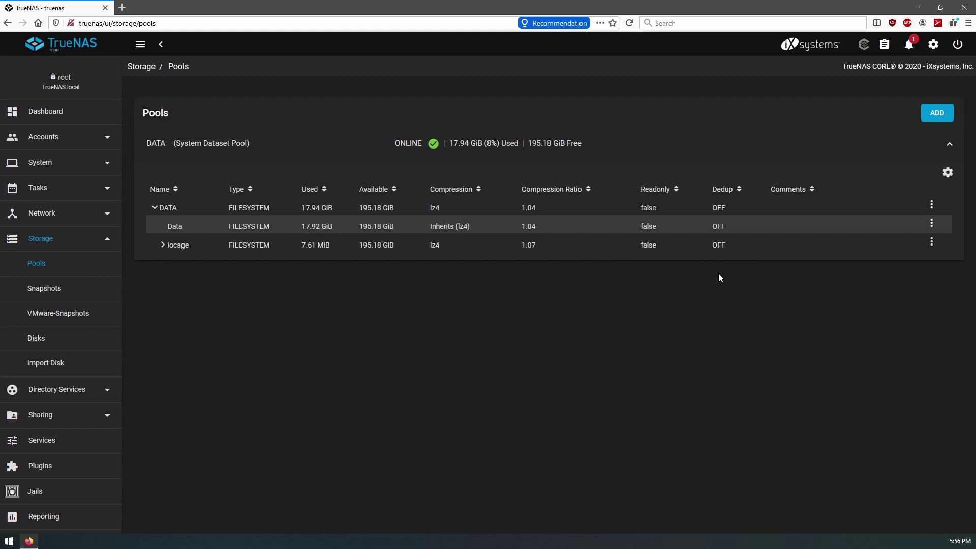
click(55, 338)
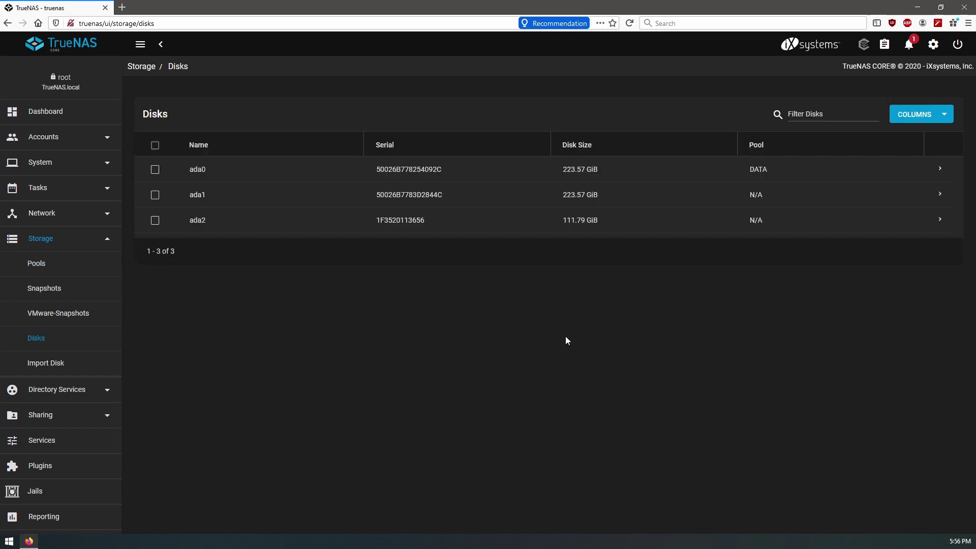
click(40, 115)
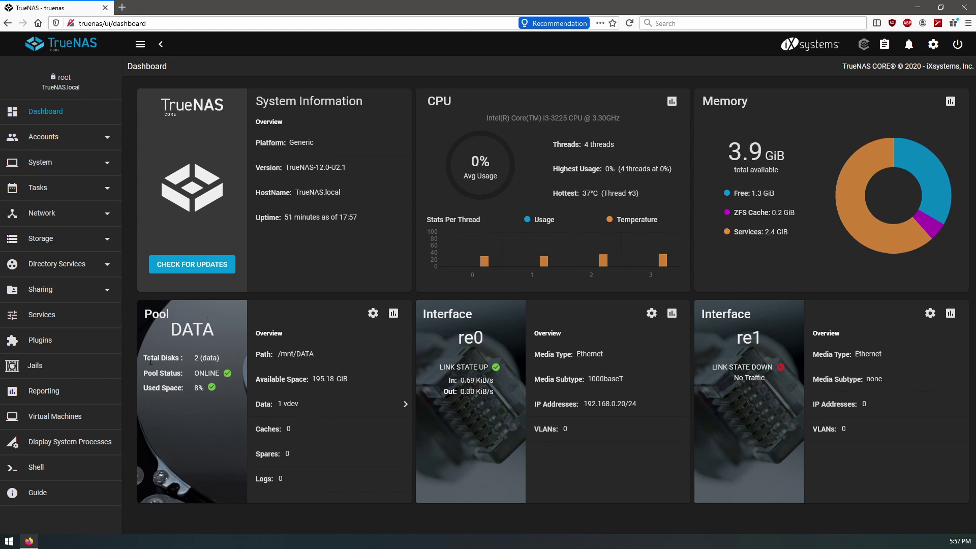
- Check the DATA Pool card's MIRROR vdev, its disks and ada1's details, then open Pool Status
drag(150, 358, 354, 396)
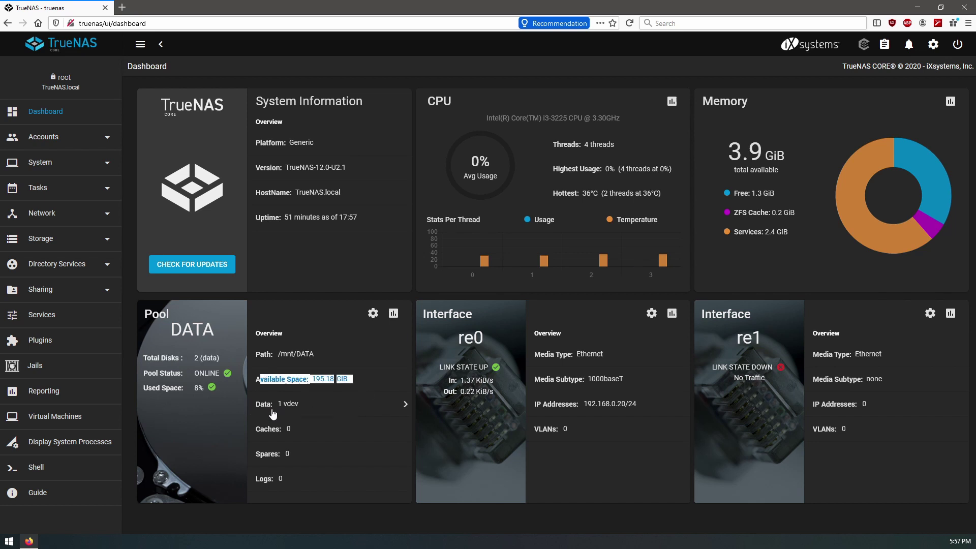
click(318, 410)
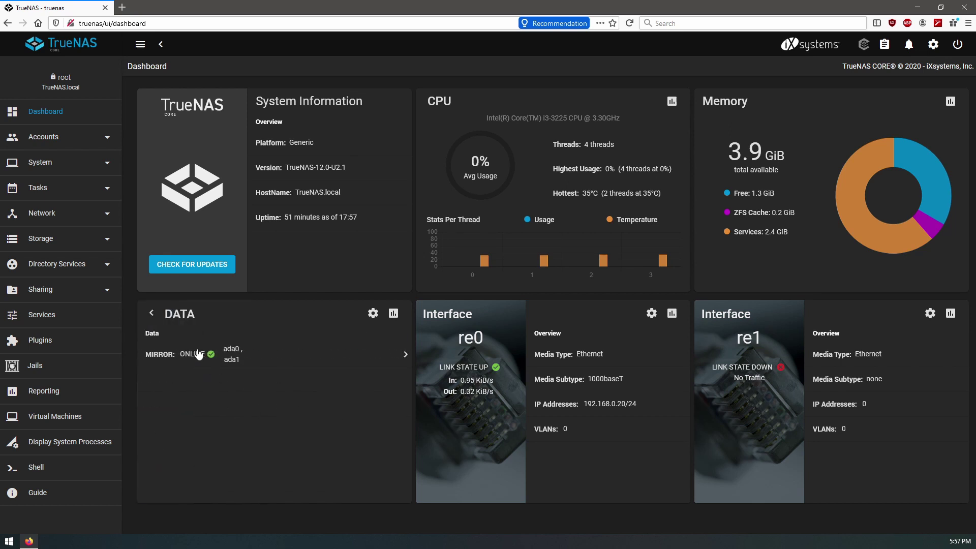
click(405, 355)
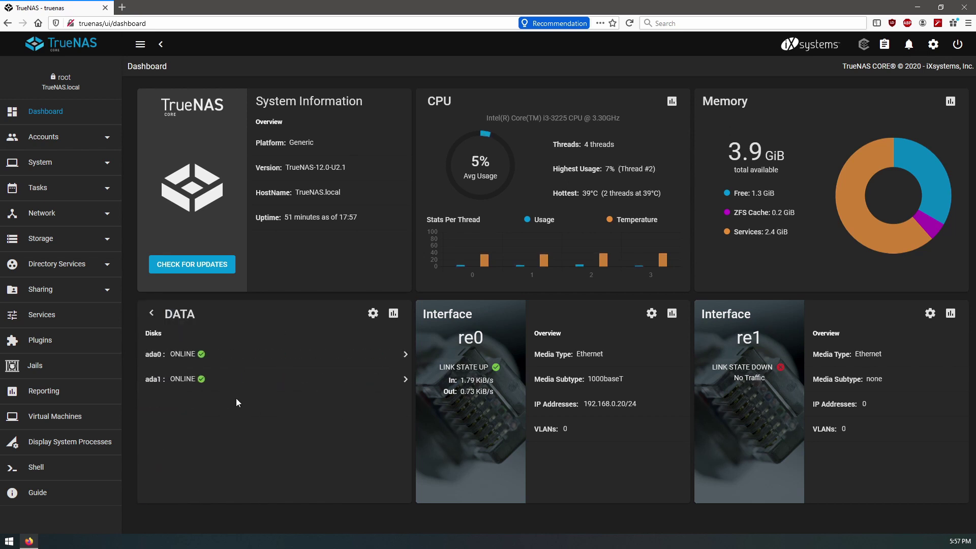
click(403, 379)
scroll(277, 407, down, 5)
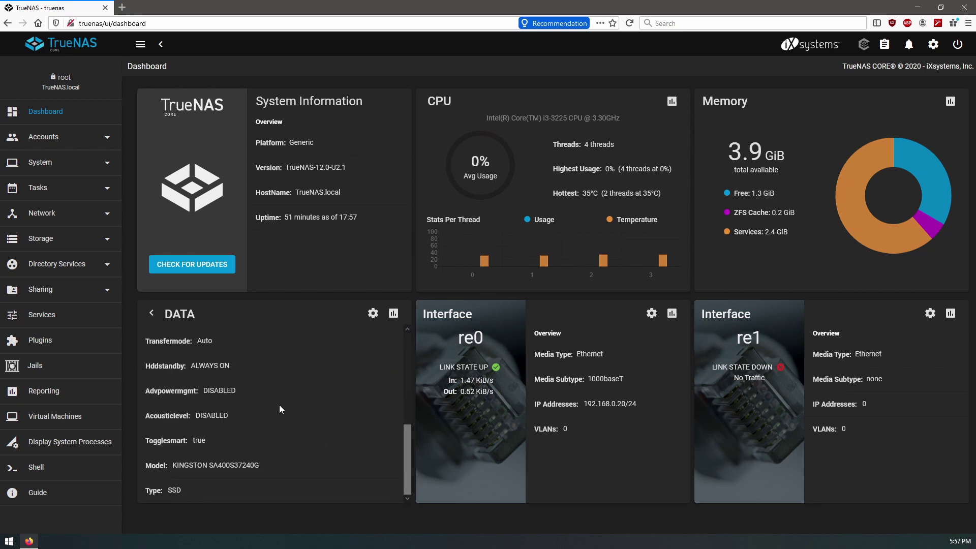
scroll(295, 410, up, 5)
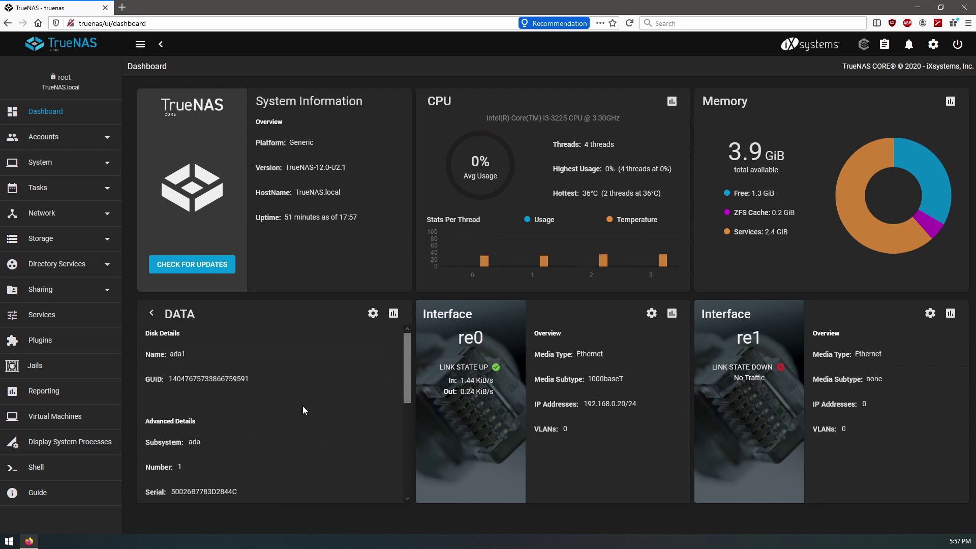
click(373, 313)
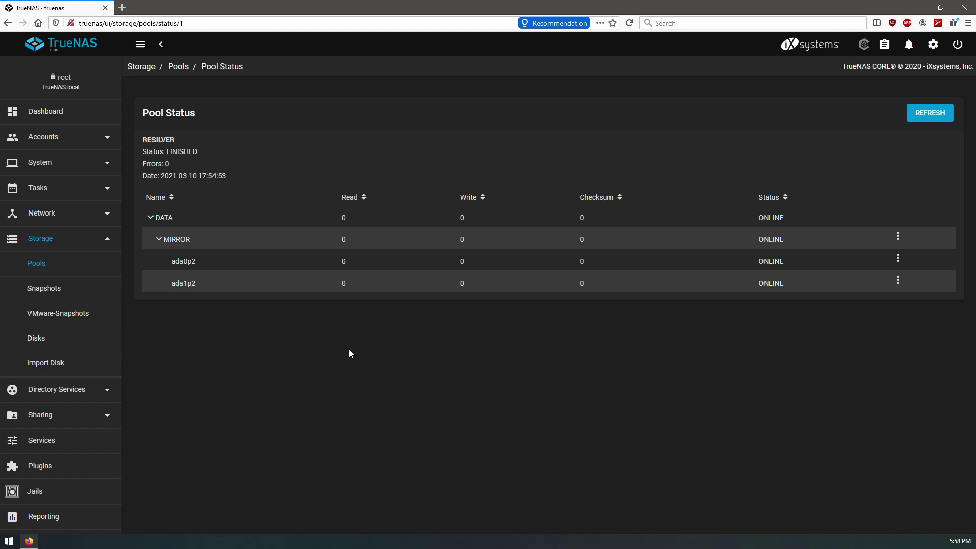
- Collapse the DATA Pool Status tree and return to Storage > Pools
click(207, 211)
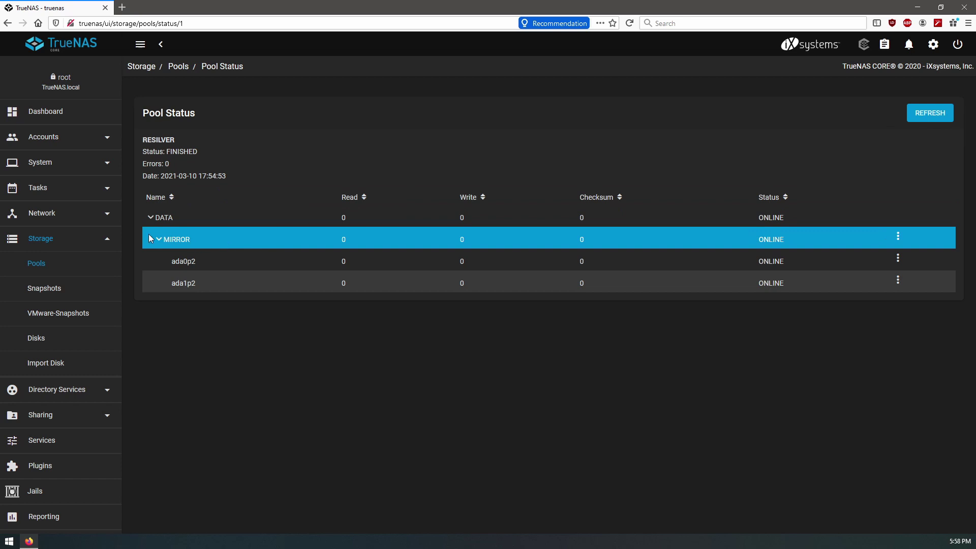
click(159, 240)
click(150, 220)
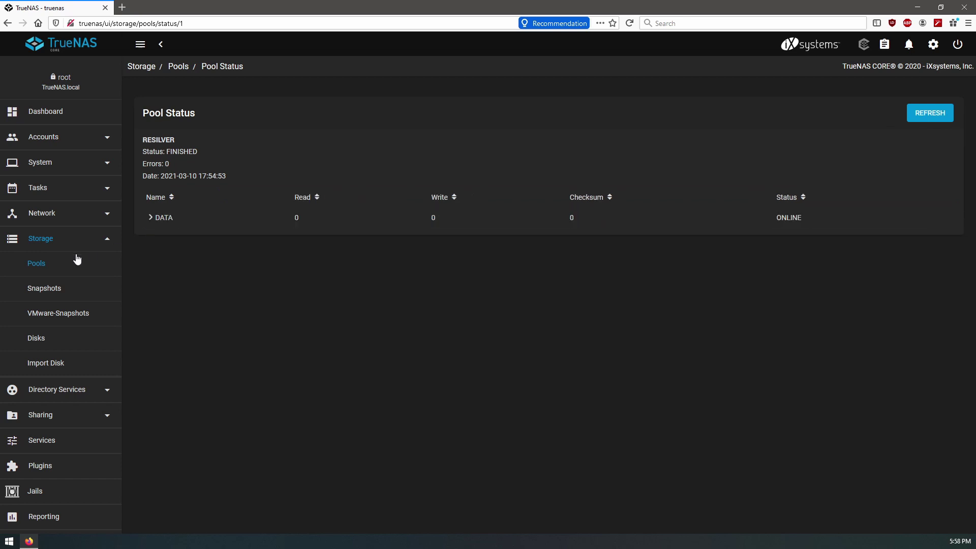
click(55, 269)
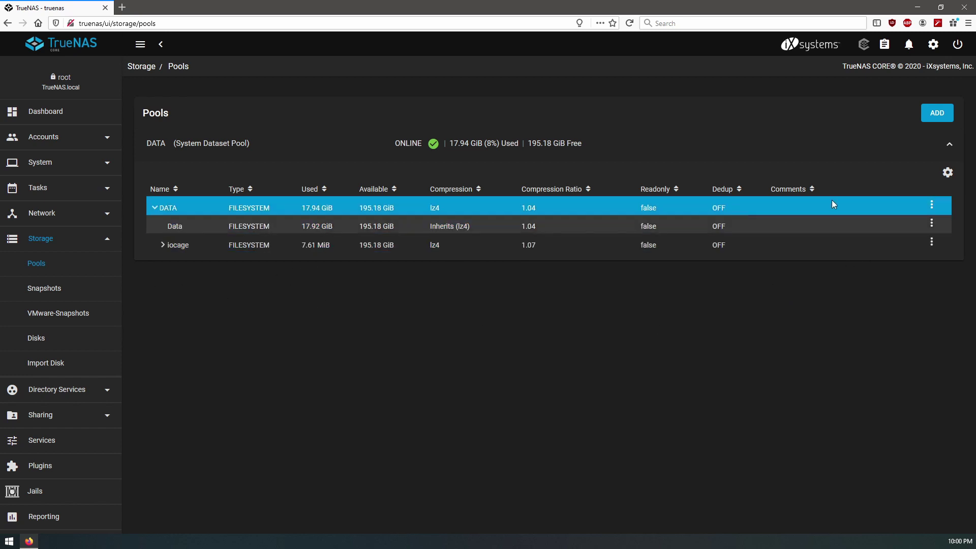
- Expand the DATA pool from its gear menu, confirm, and close the success notice
click(947, 173)
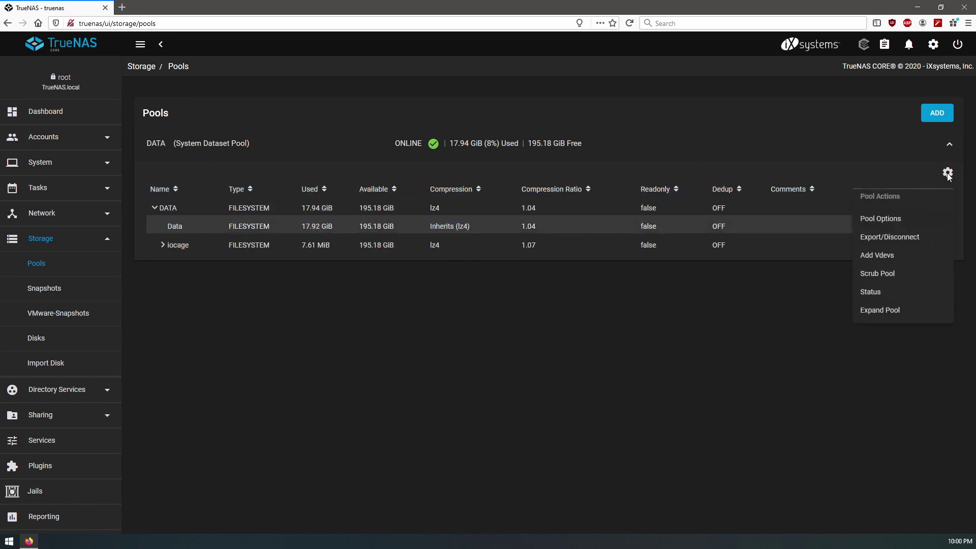
click(894, 311)
click(547, 308)
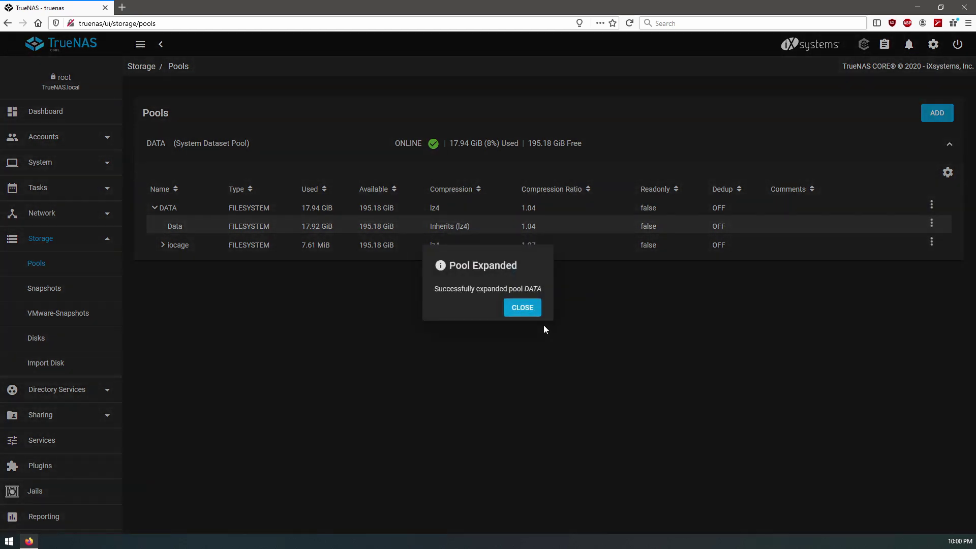
click(521, 307)
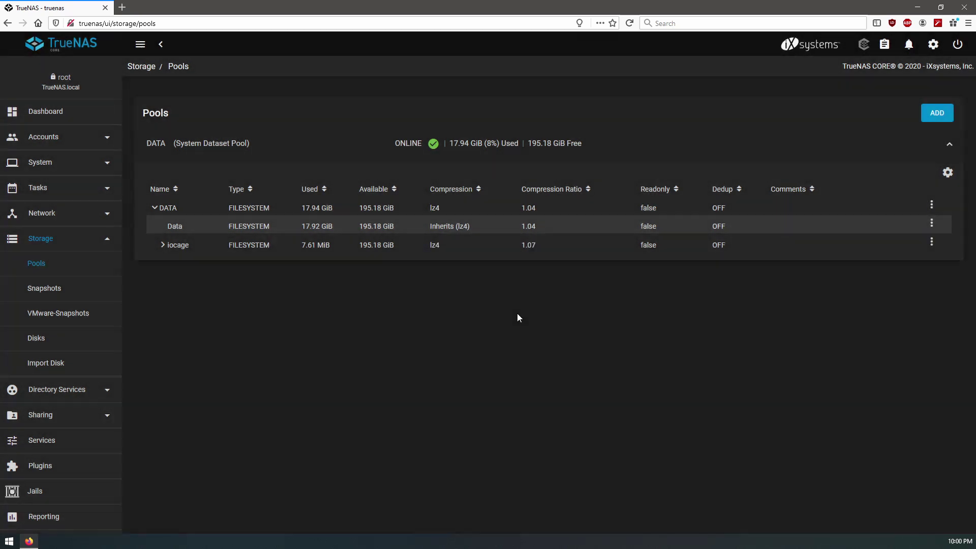
- Open Storage > Disks to see ada0 and ada1 in the DATA pool and ada2 unassigned
click(53, 346)
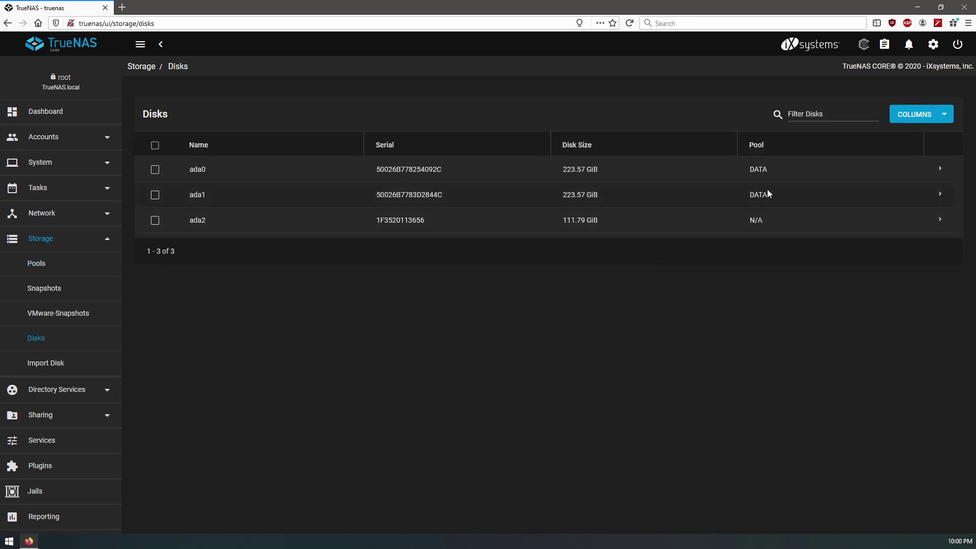